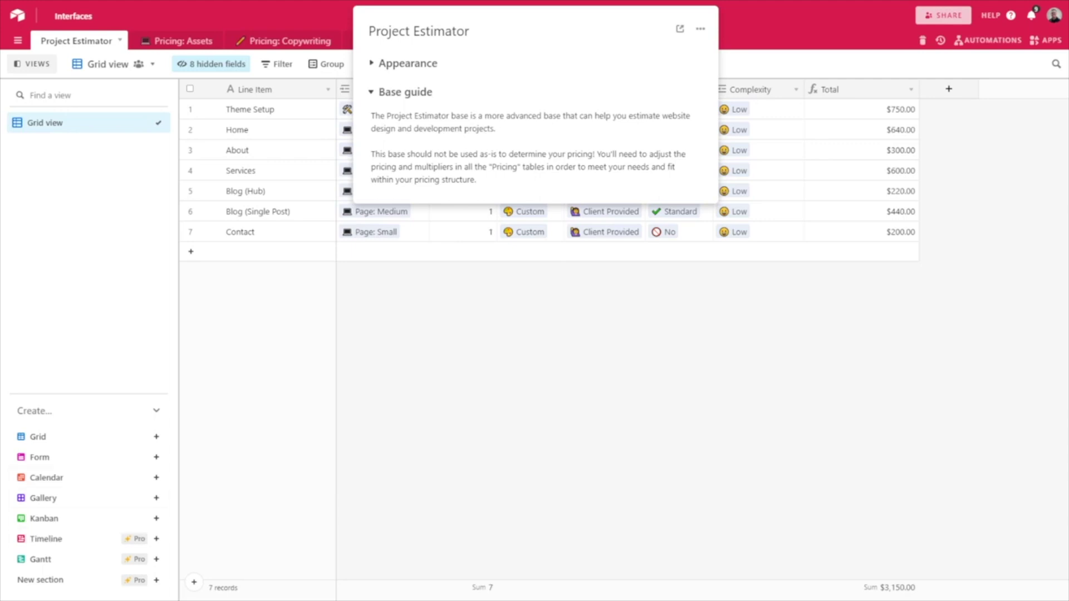
Dismiss the base guide popover to show the seven-item estimator table totalling $3,150.00
left_click(518, 425)
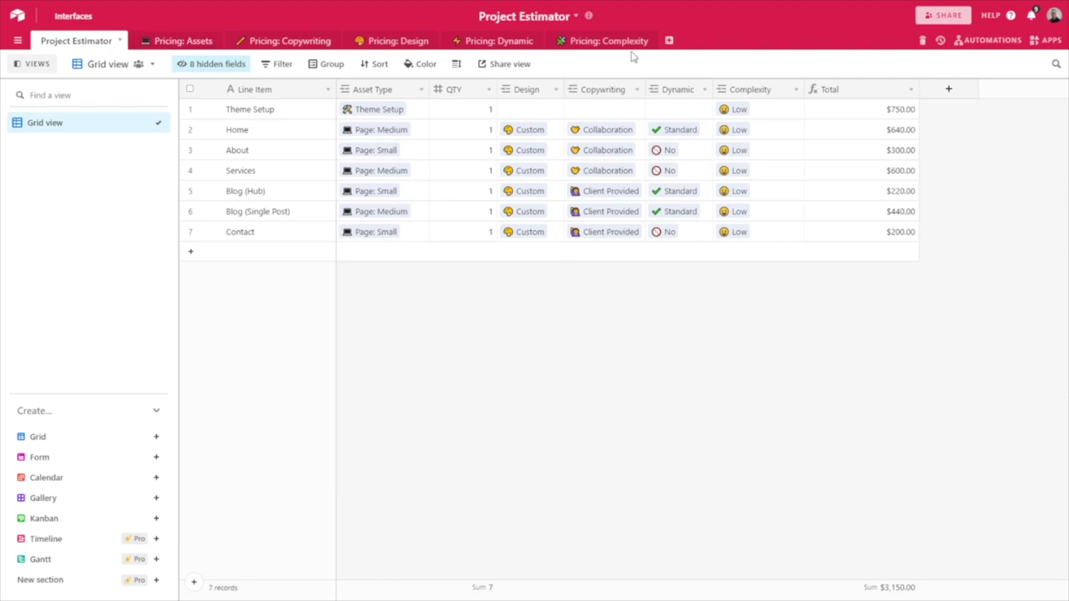
left_click(173, 43)
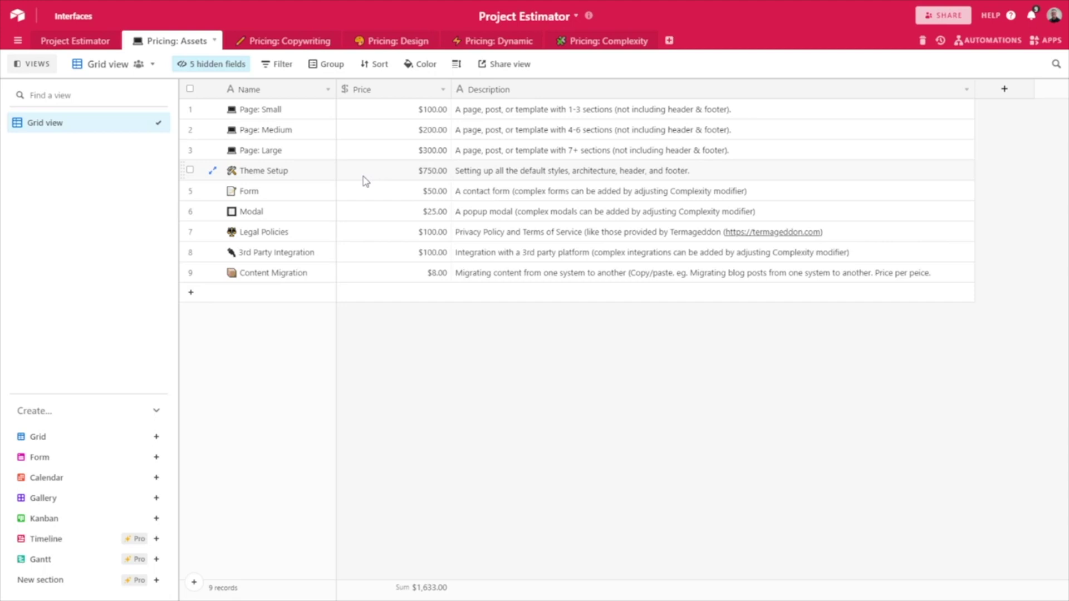
Check the Page: Small price in Pricing: Assets, then switch to the Pricing: Copywriting table
left_click(396, 116)
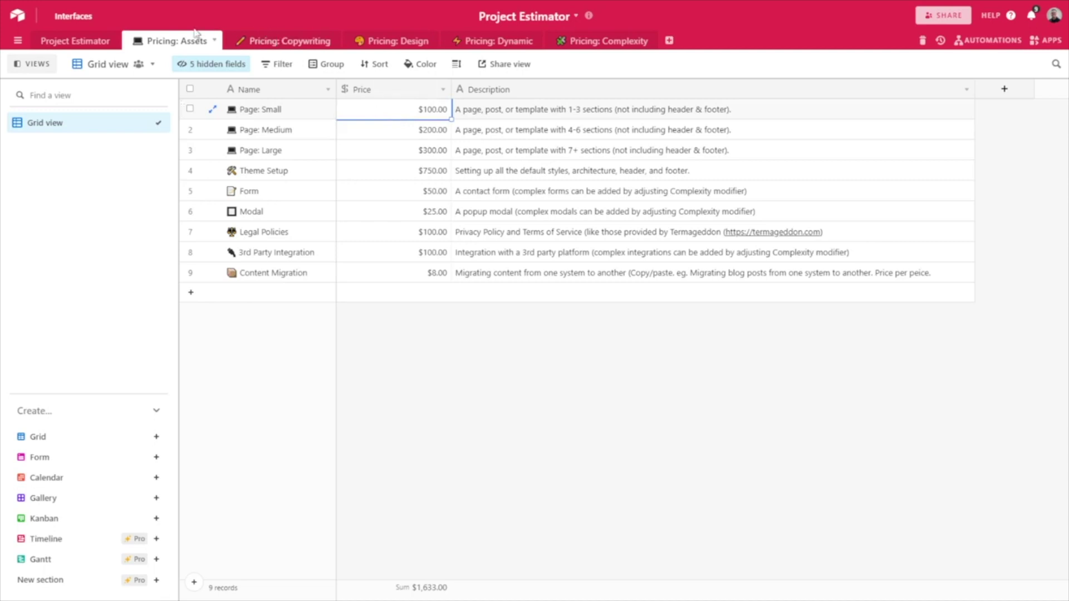
left_click(276, 41)
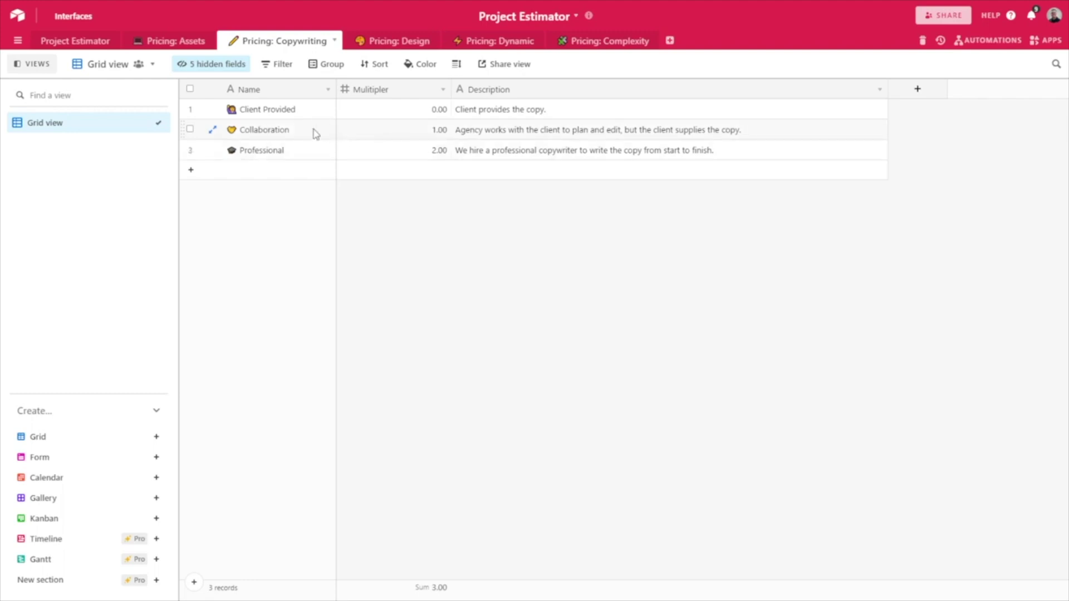
Highlight the Professional copywriting option, then clear the row selection
left_click(272, 153)
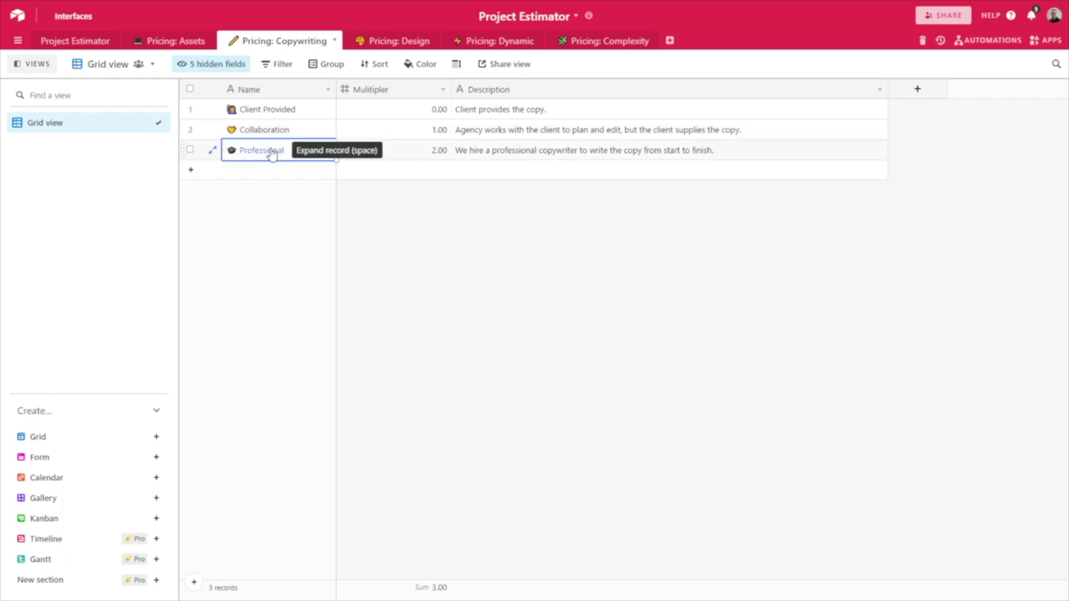
left_click(558, 241)
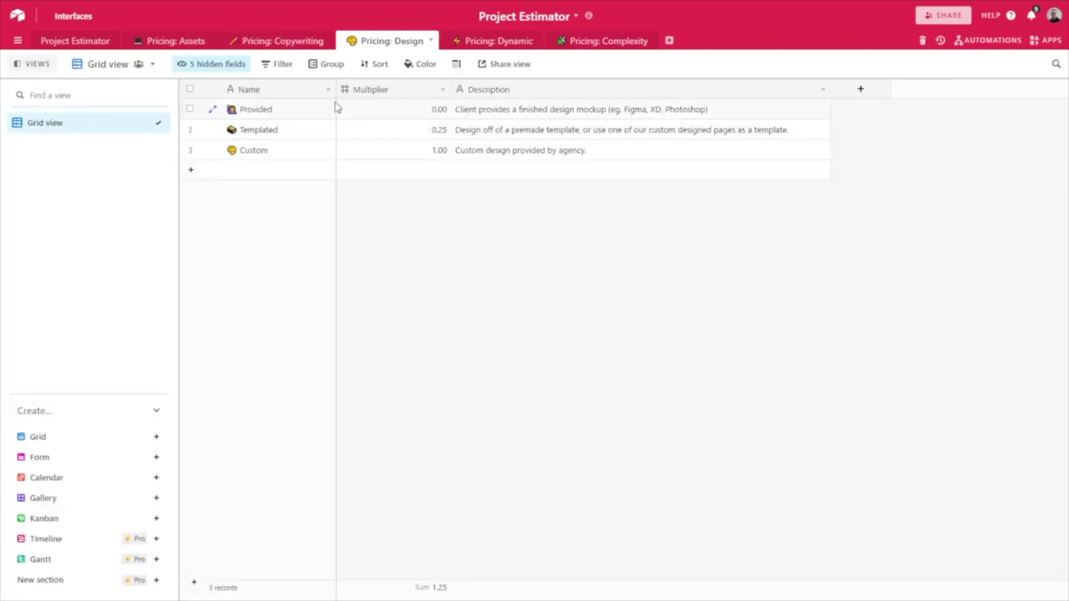
Review the Provided (0.00), Templated and Custom design options, then view the Dynamic and Complexity tables
left_click(321, 118)
left_click(400, 111)
left_click(305, 139)
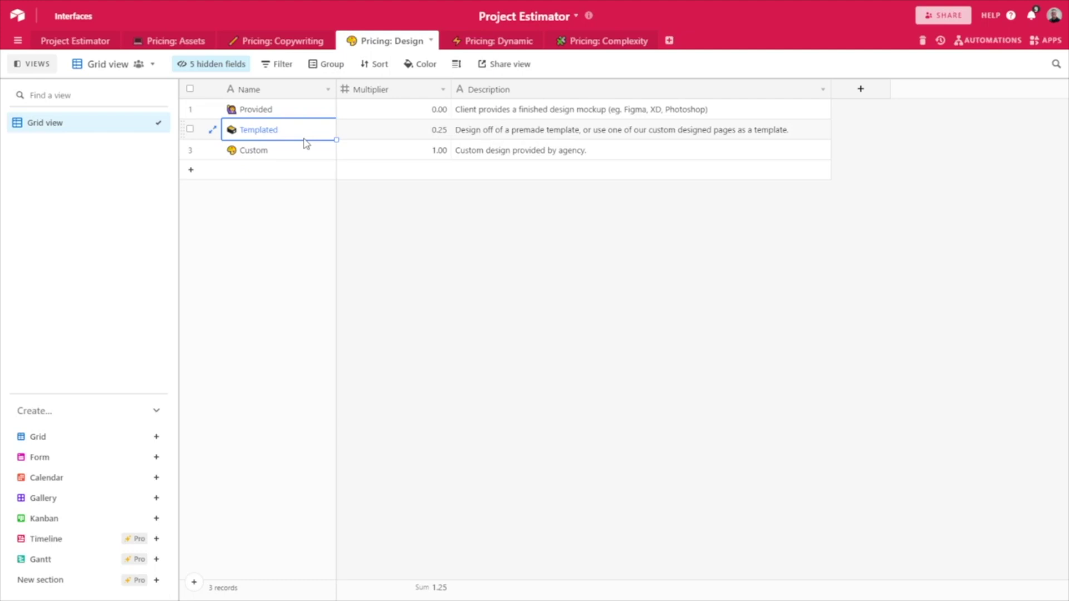
left_click(289, 150)
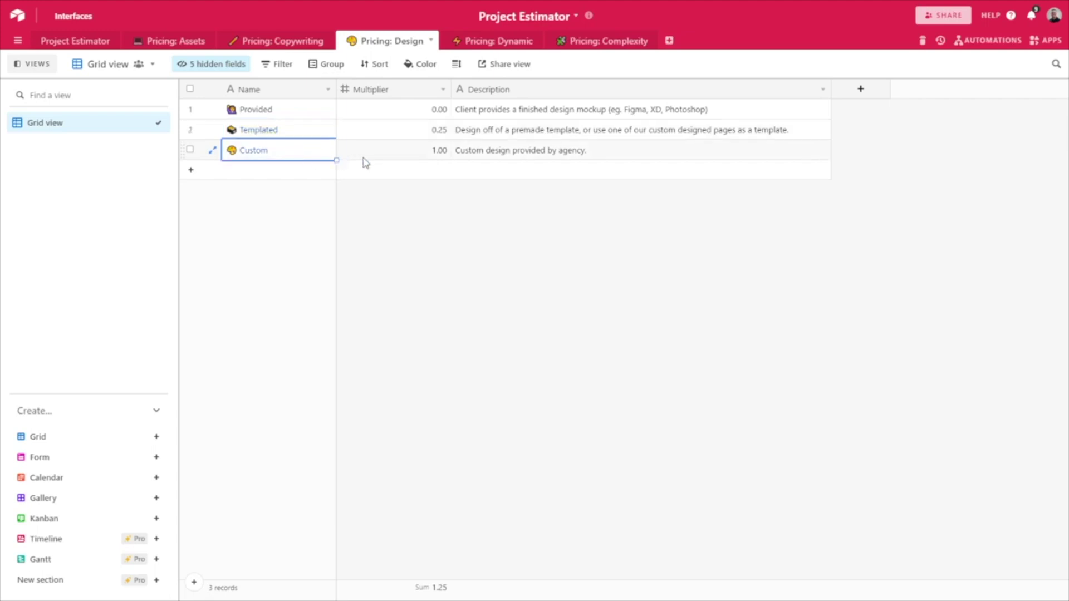
left_click(477, 41)
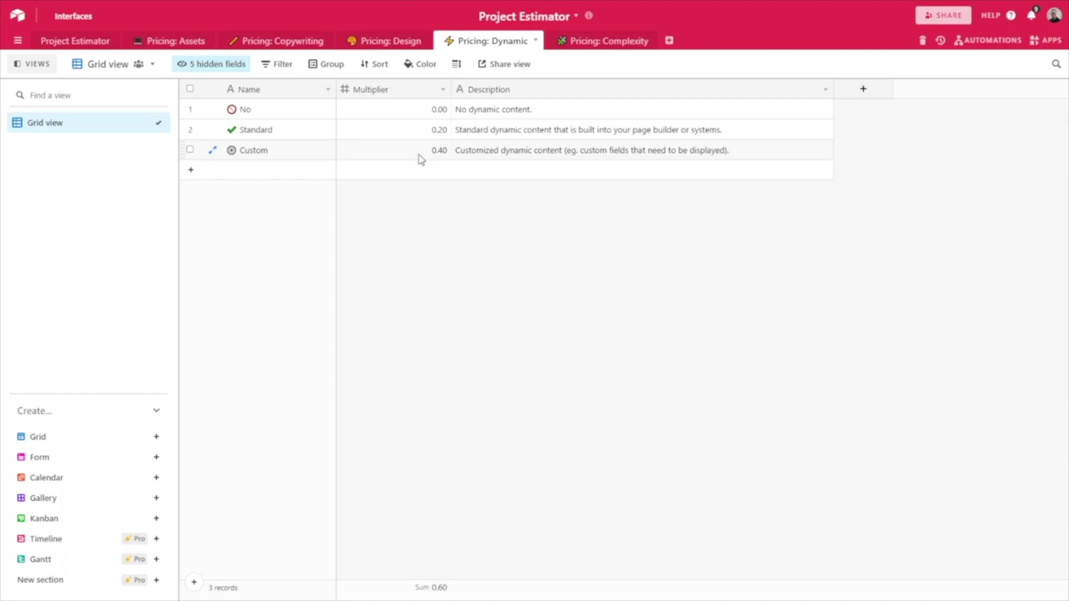
left_click(615, 41)
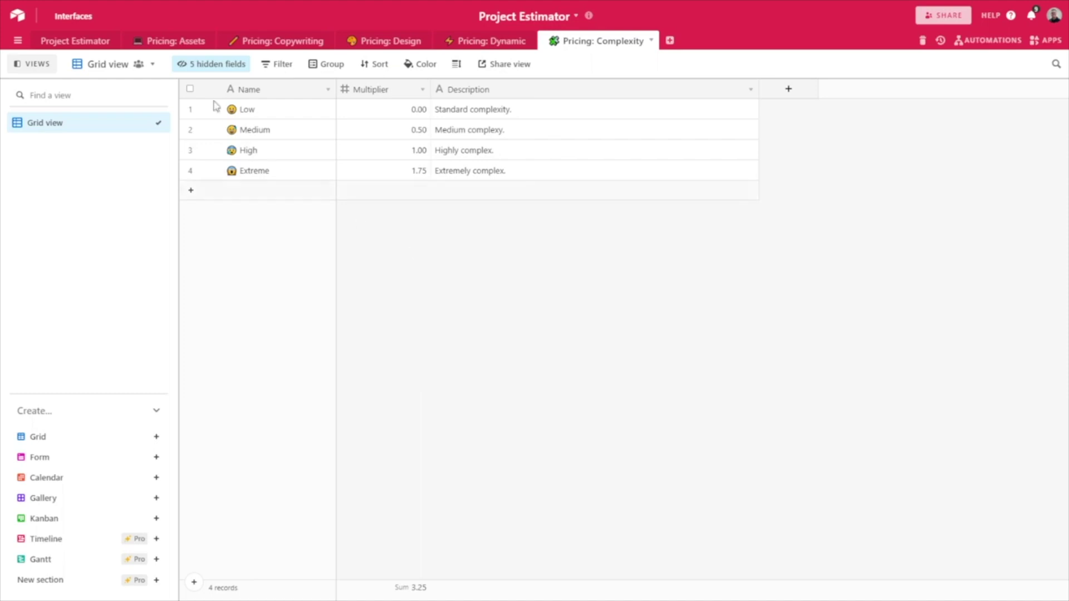
Return to the Project Estimator table, where seven Low-complexity line items total $3,150.00
left_click(102, 47)
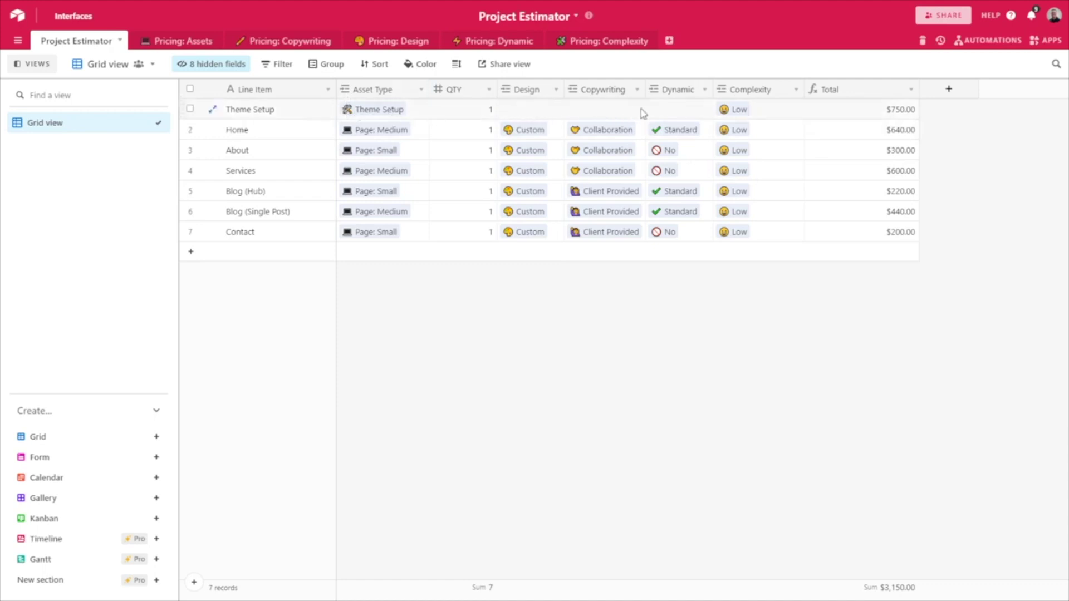
left_click(836, 115)
double_click(835, 90)
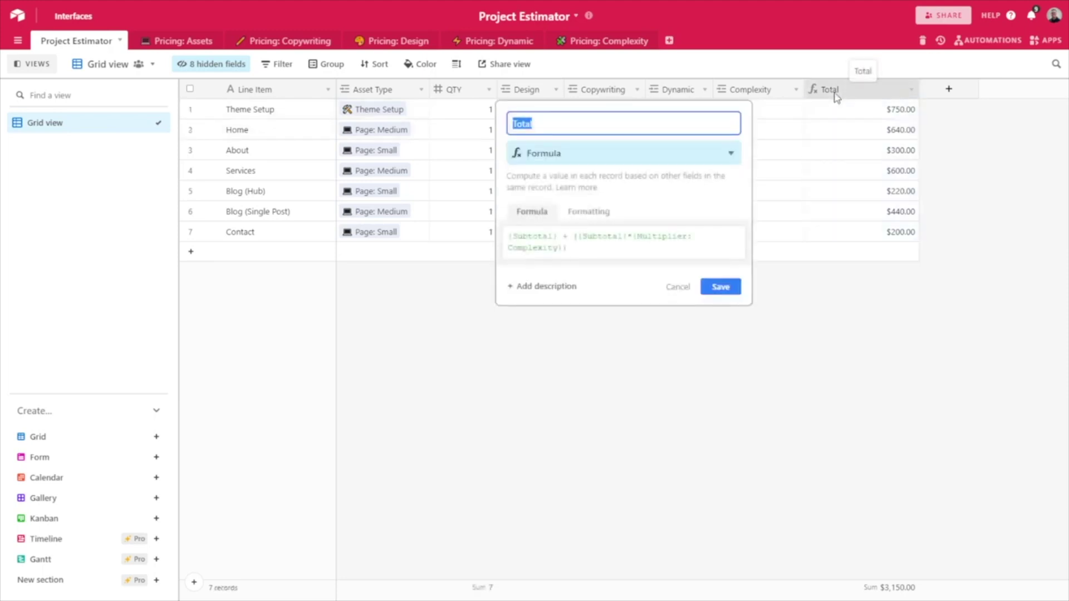
left_click(676, 287)
left_click(873, 106)
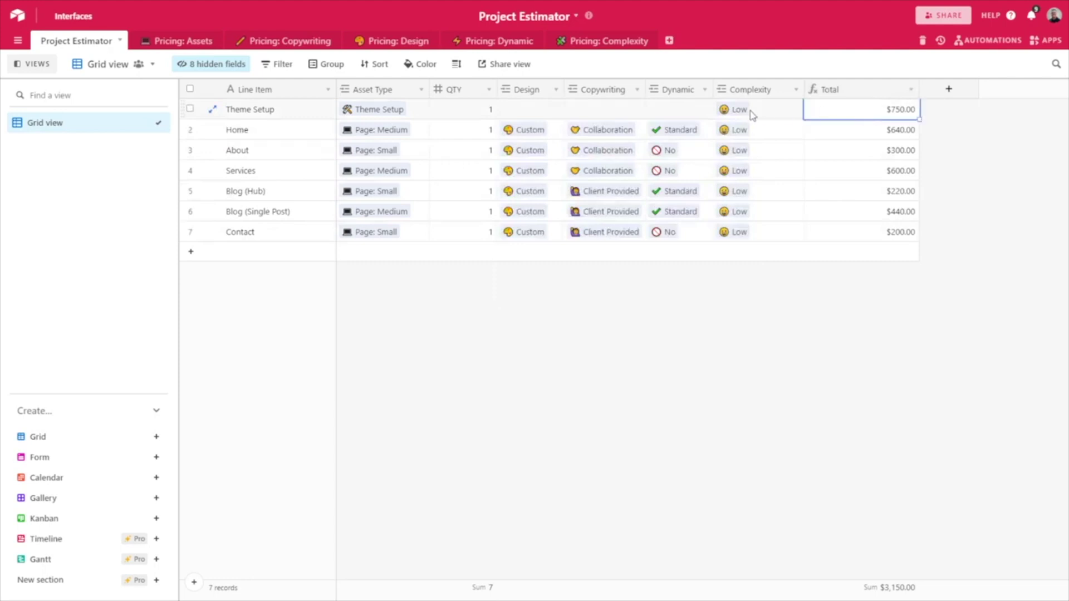
left_click(265, 136)
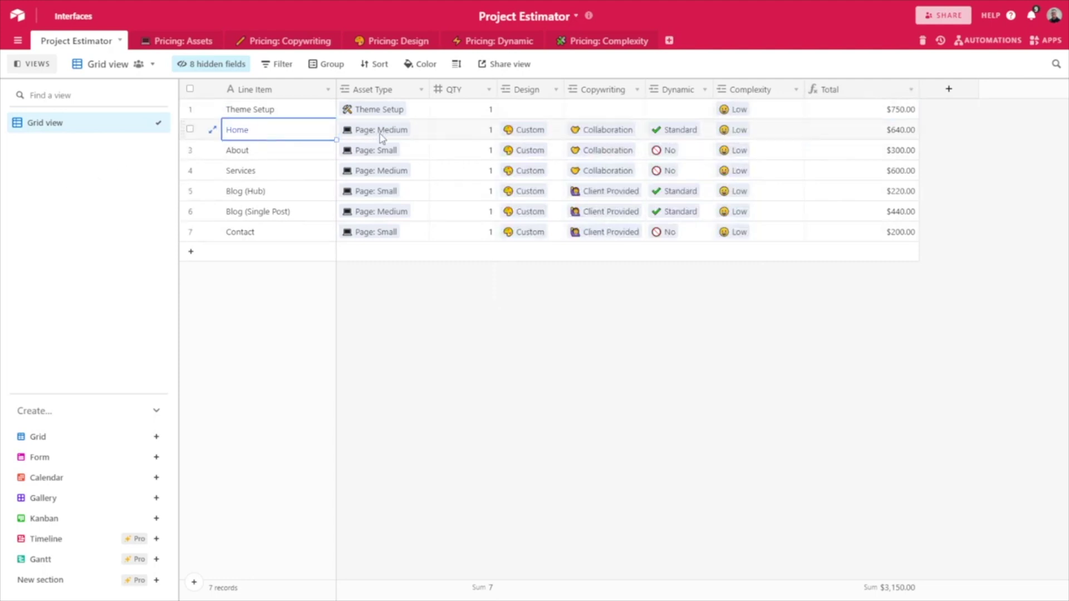
left_click(474, 132)
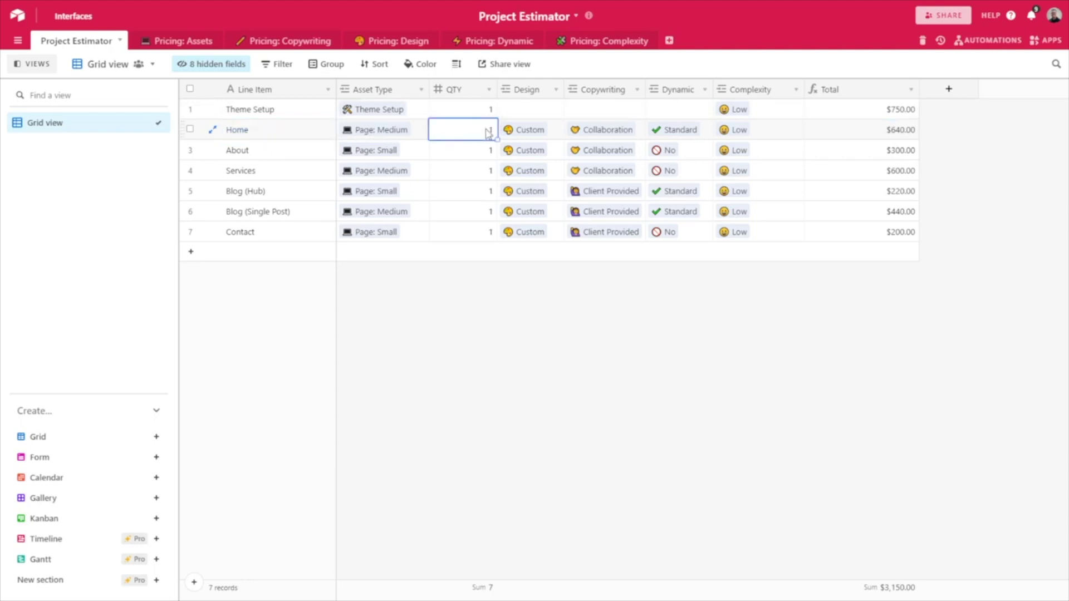
left_click(525, 135)
left_click(621, 134)
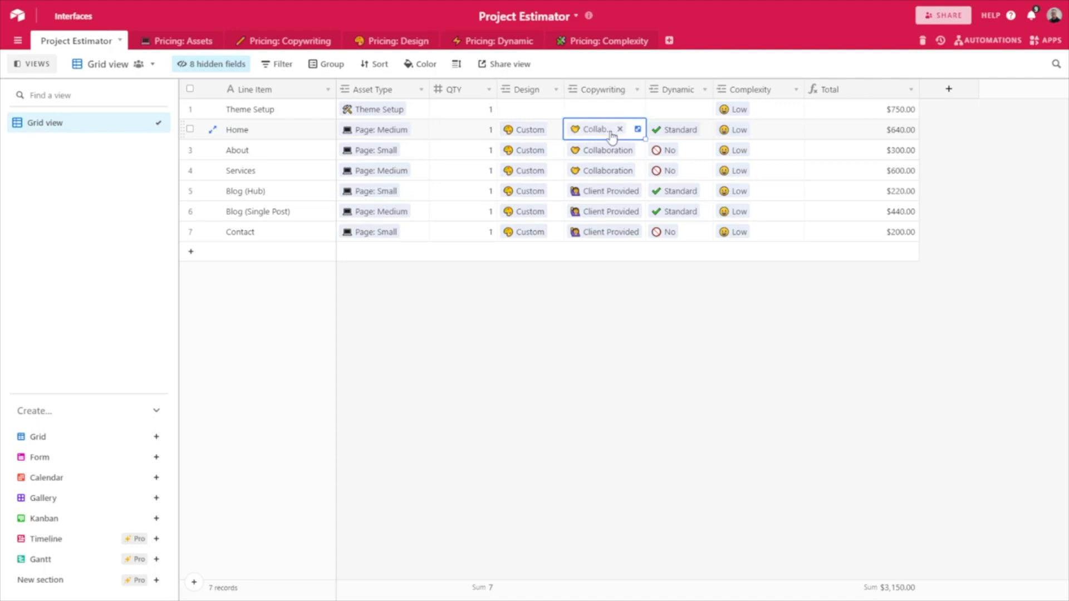
left_click(678, 139)
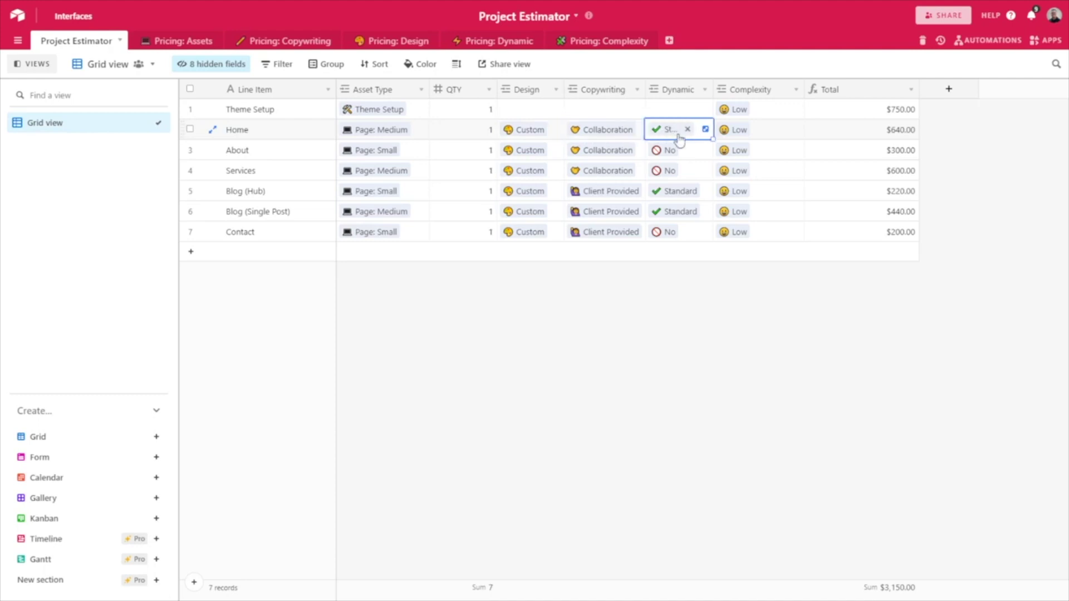
left_click(742, 135)
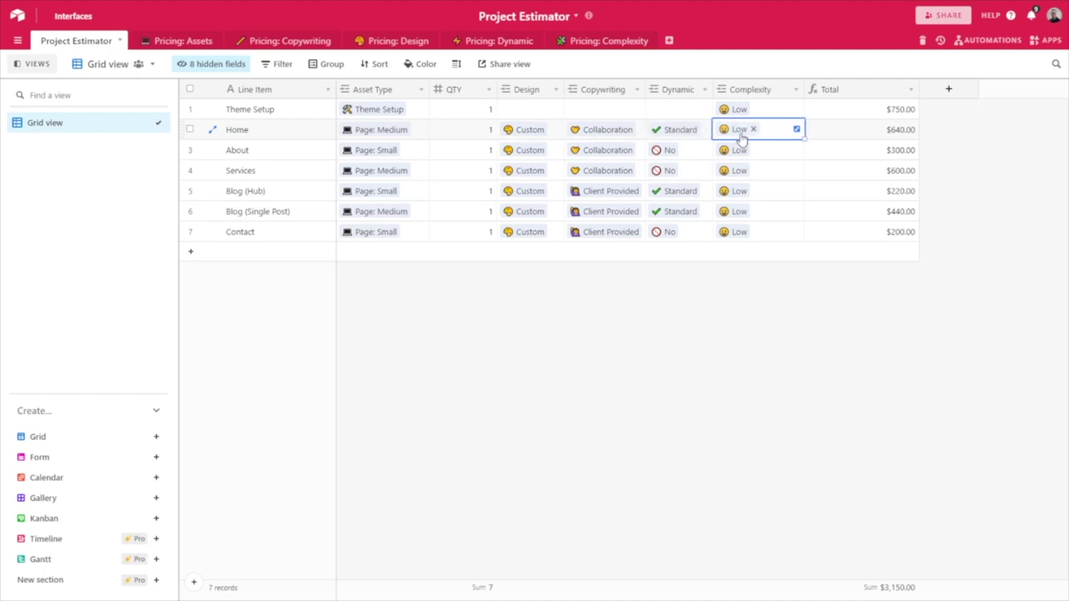
left_click(878, 138)
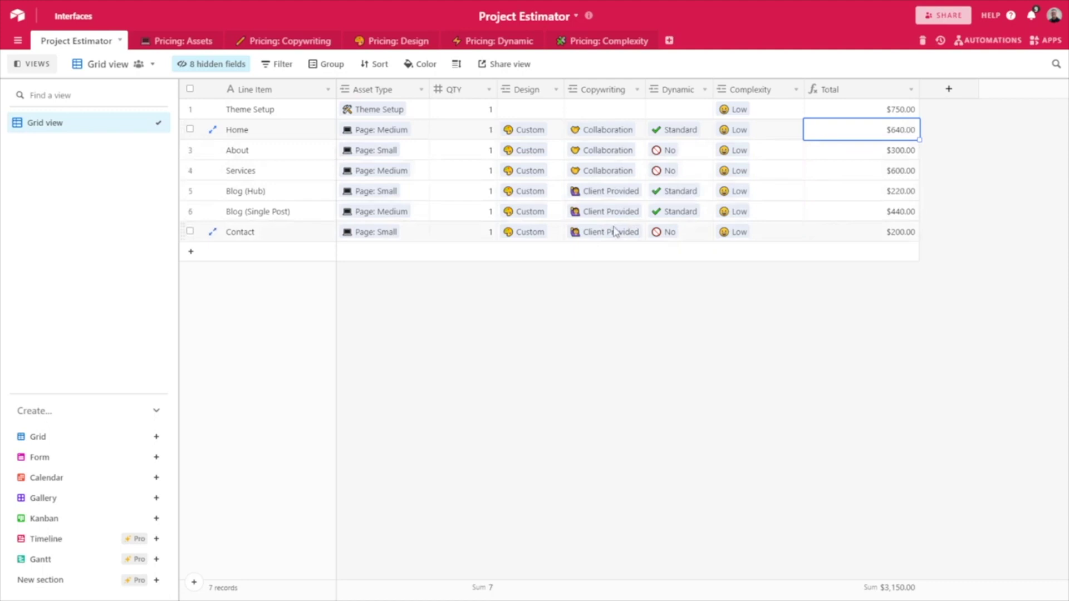
Clear the Home-to-Contact line items, then give Home the Page: Medium asset with quantity 1
left_click_drag(868, 234, 356, 129)
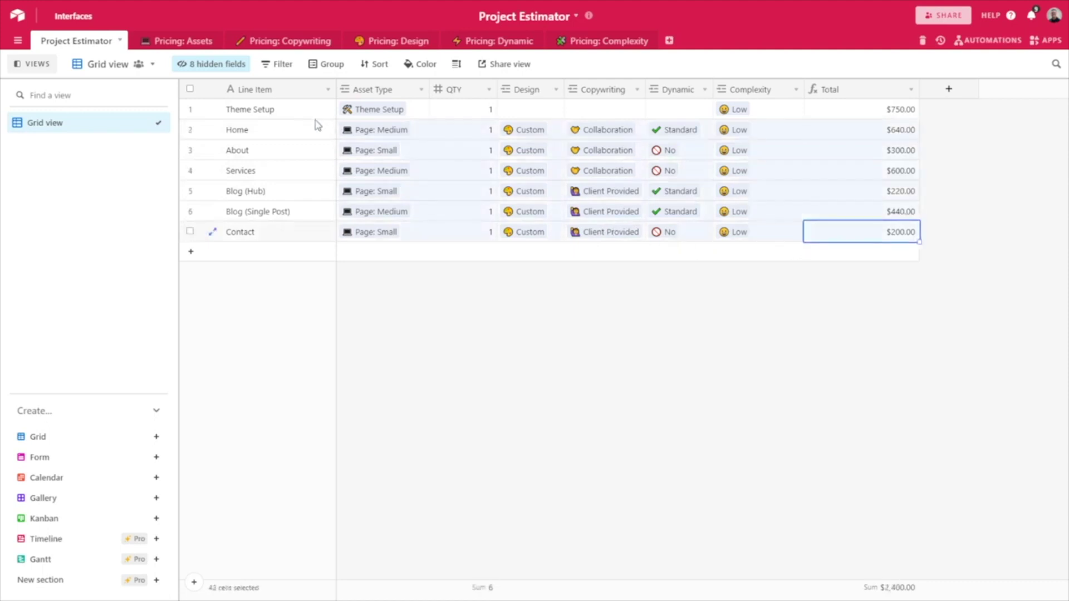
key("Delete")
left_click(397, 156)
left_click(383, 132)
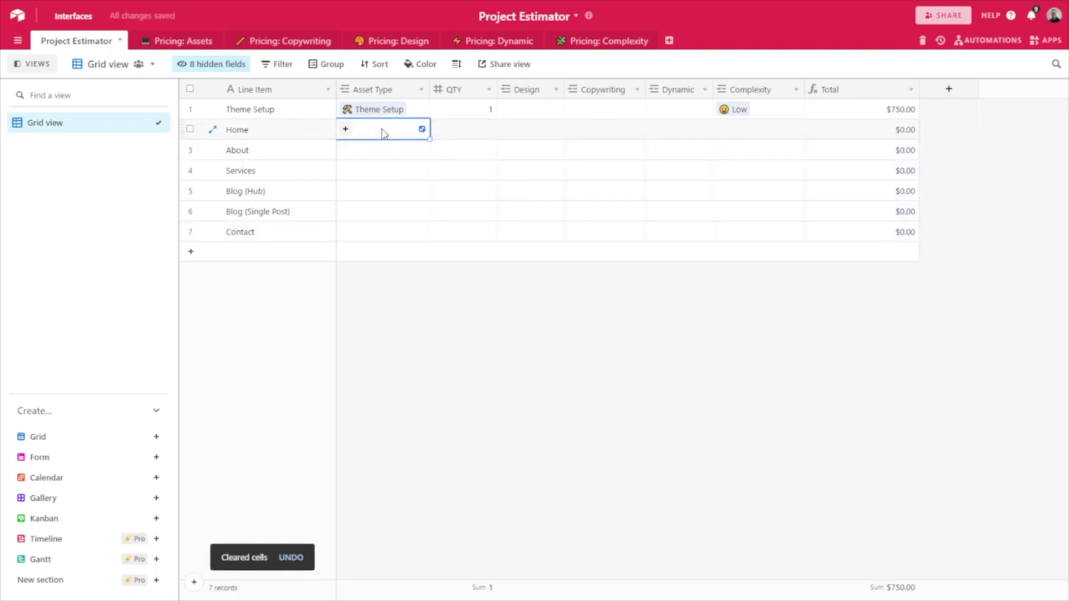
type("med")
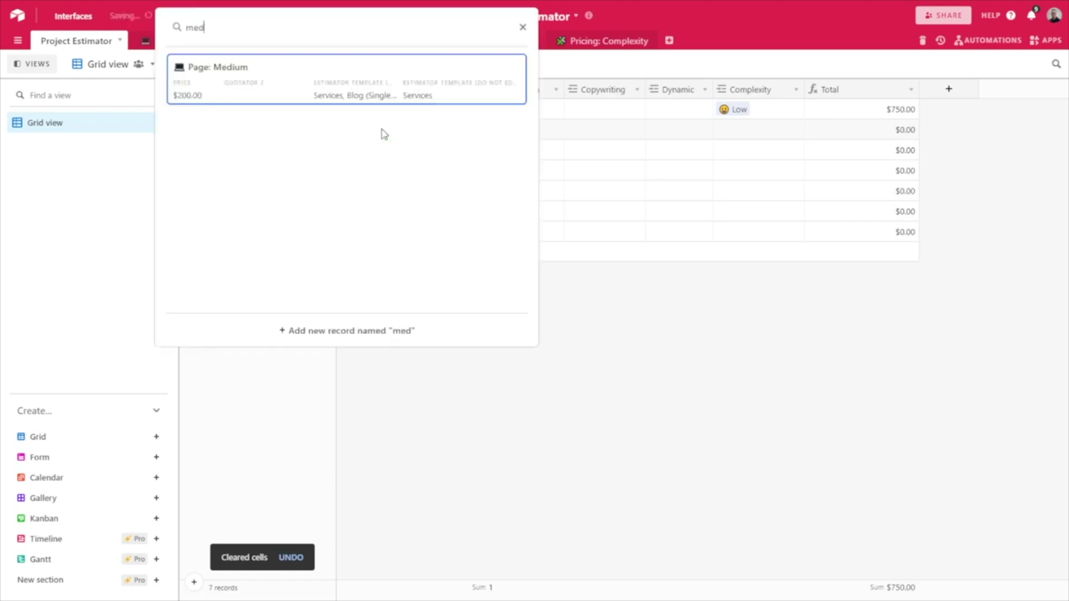
left_click(403, 102)
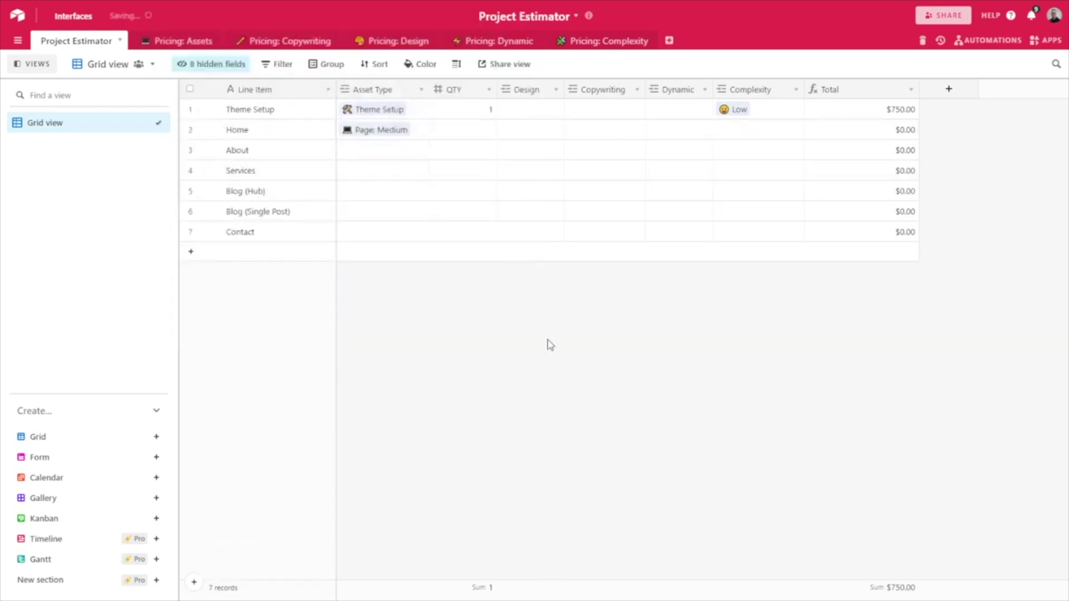
left_click(482, 133)
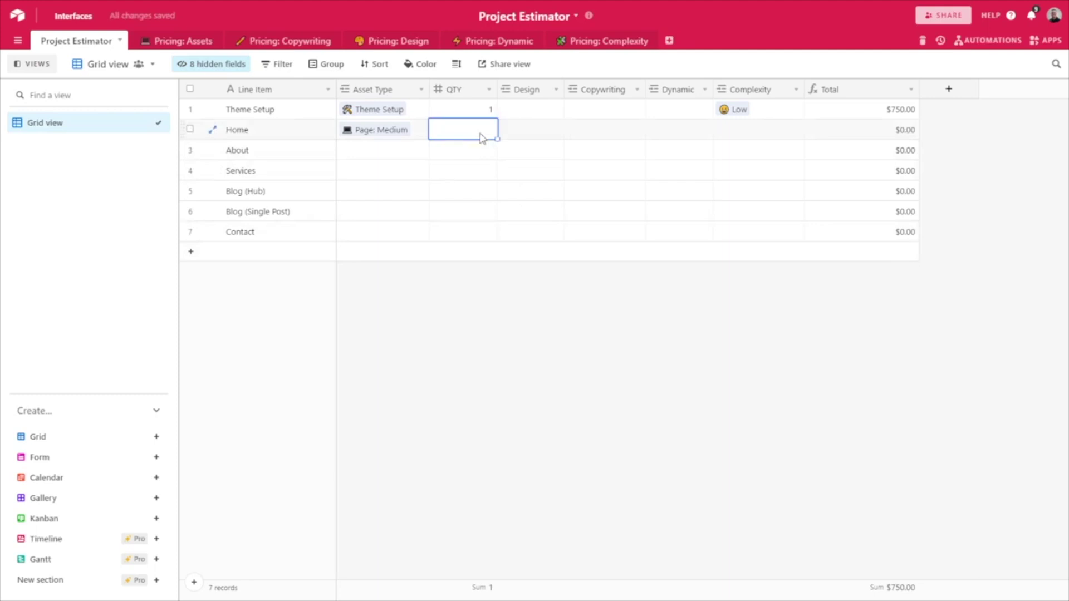
type("1")
key("Return")
Confirm Home's $200.00 total matches the Page: Medium price in Pricing: Assets
left_click(519, 157)
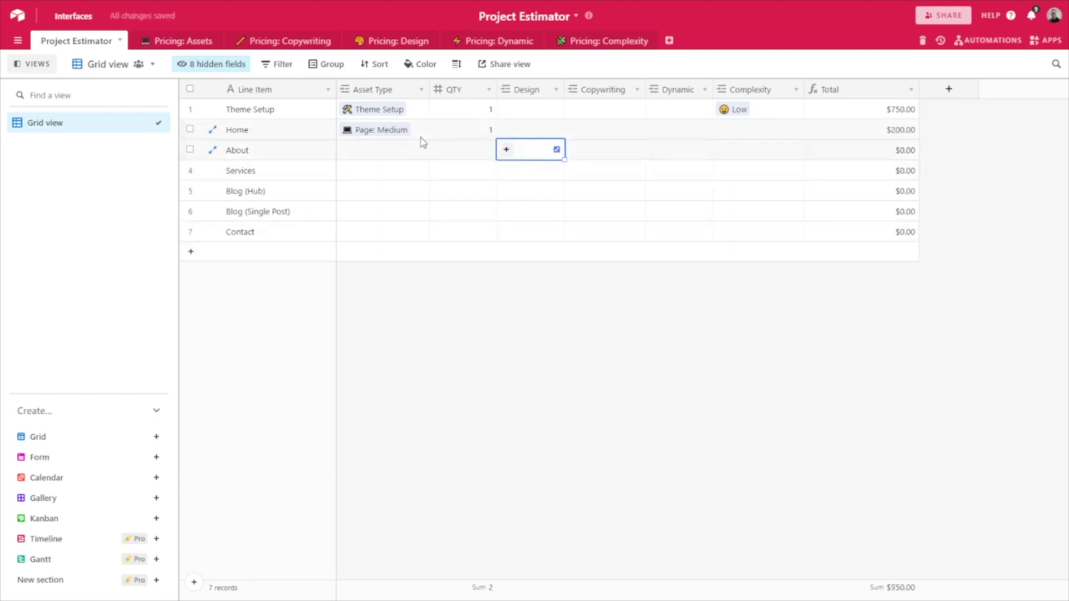
left_click(885, 136)
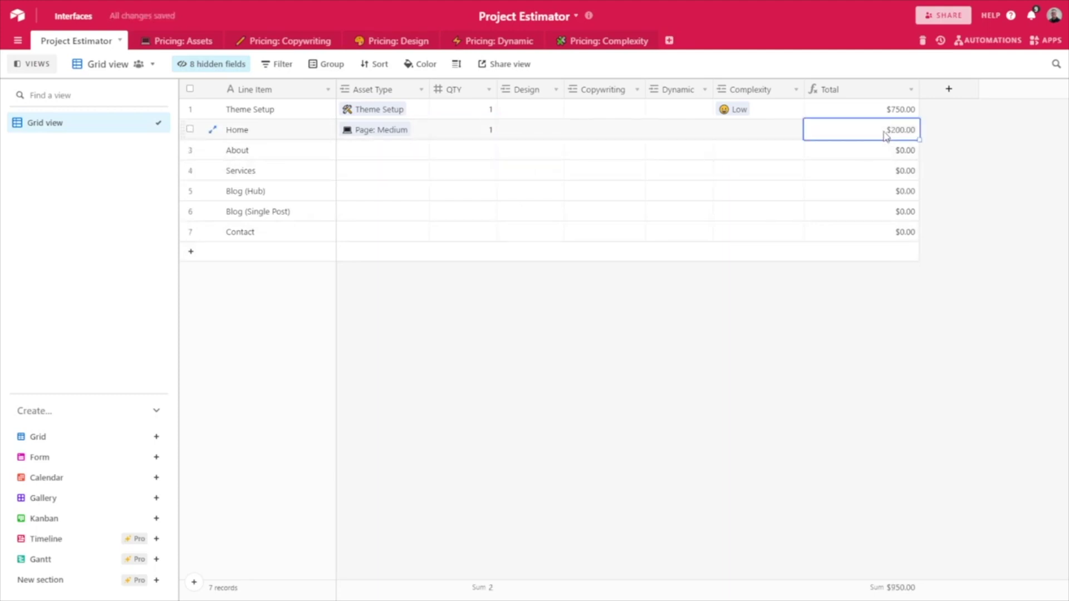
left_click(176, 42)
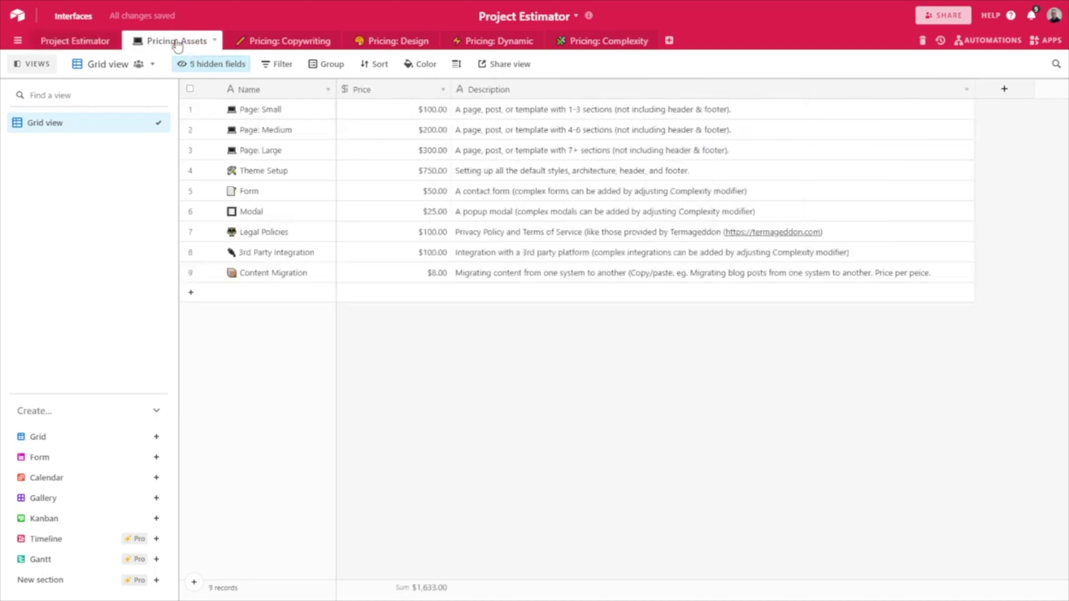
left_click(287, 133)
left_click(394, 134)
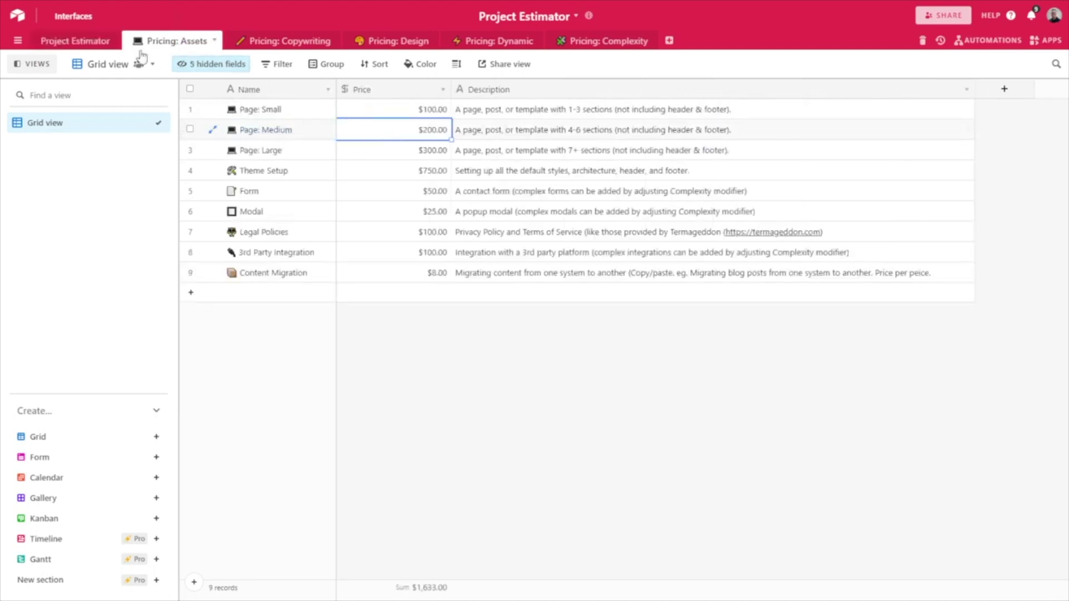
left_click(86, 42)
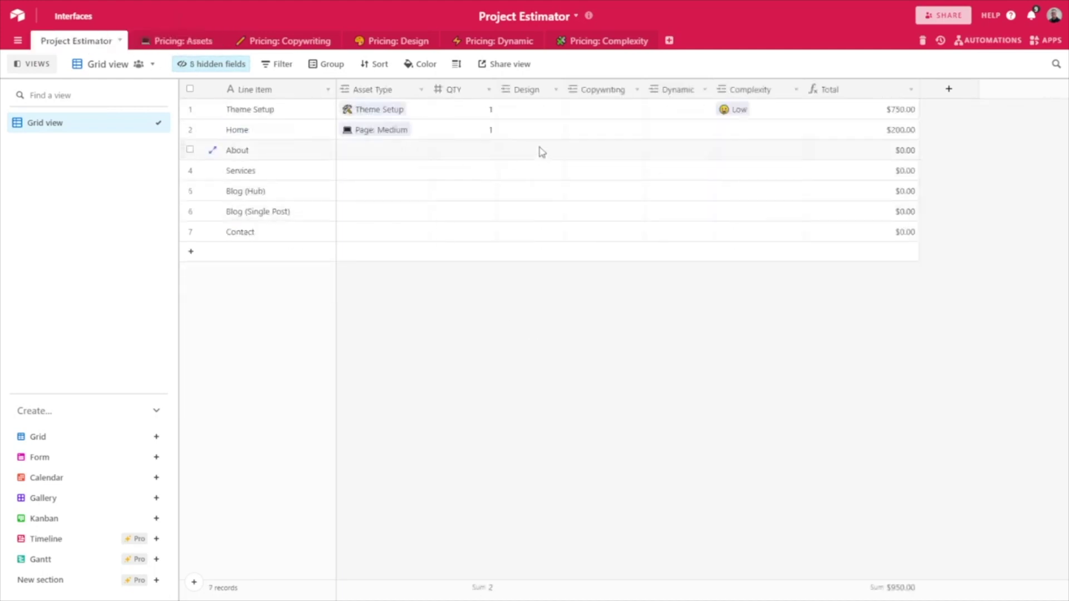
Link Provided as Home's design, check the Pricing: Design options, then swap it for Templated
left_click(548, 132)
left_click(506, 129)
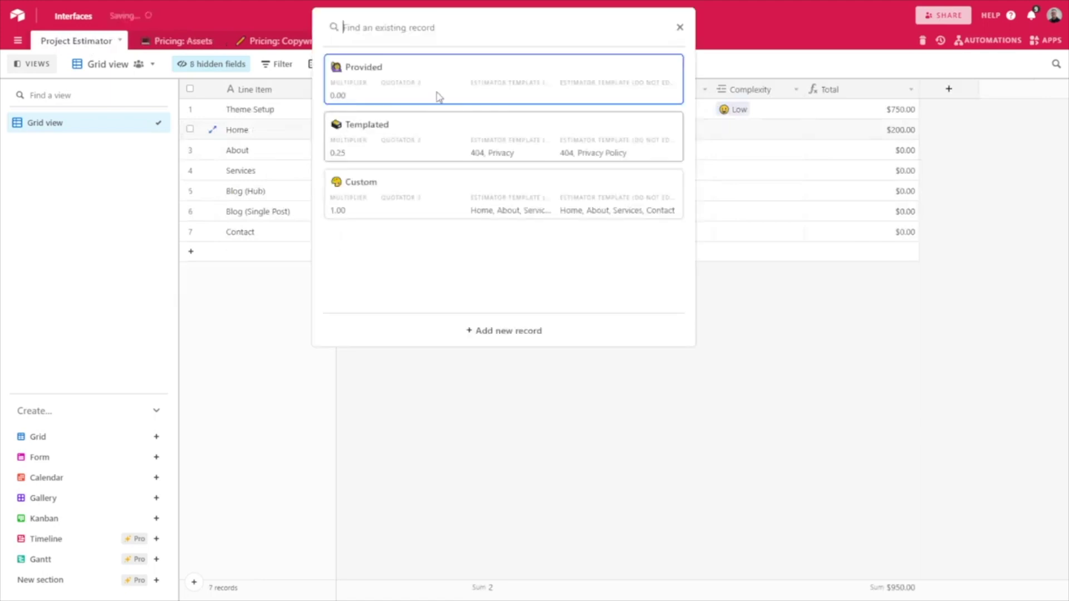
left_click(423, 76)
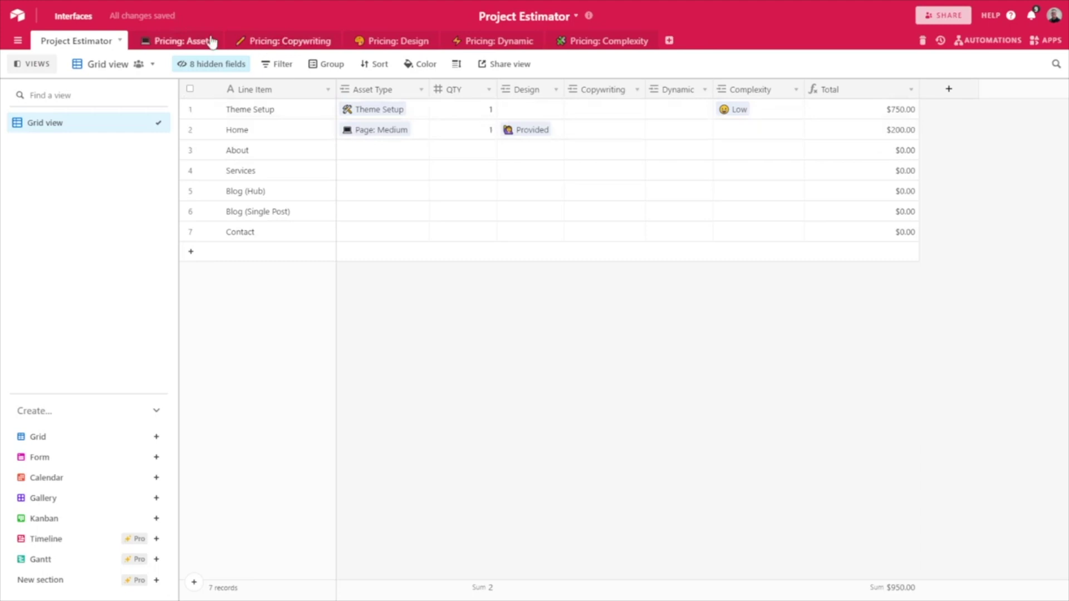
left_click(411, 42)
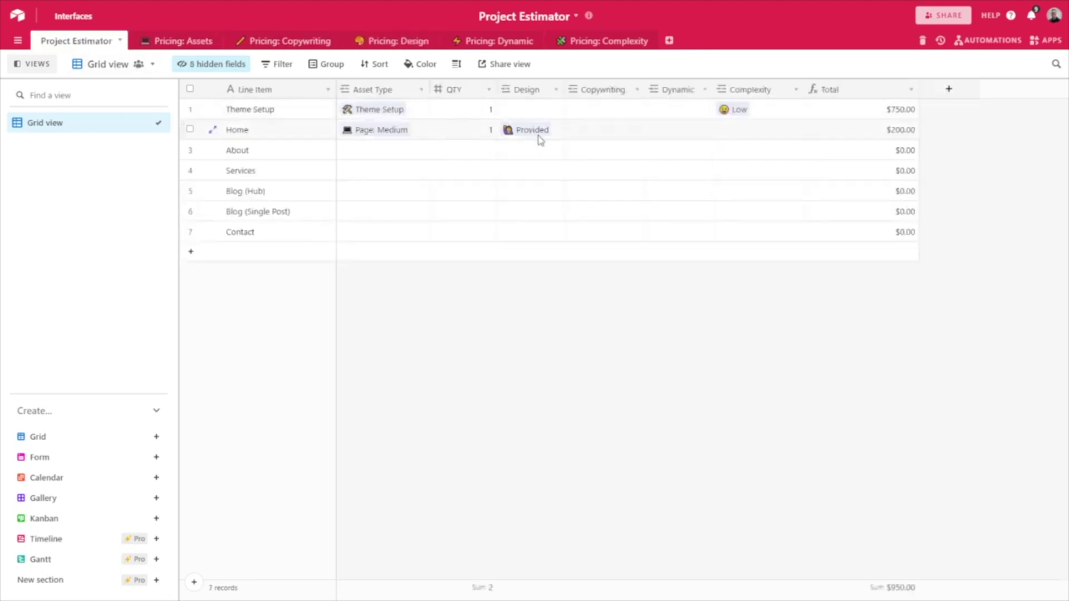
left_click(535, 134)
left_click(539, 134)
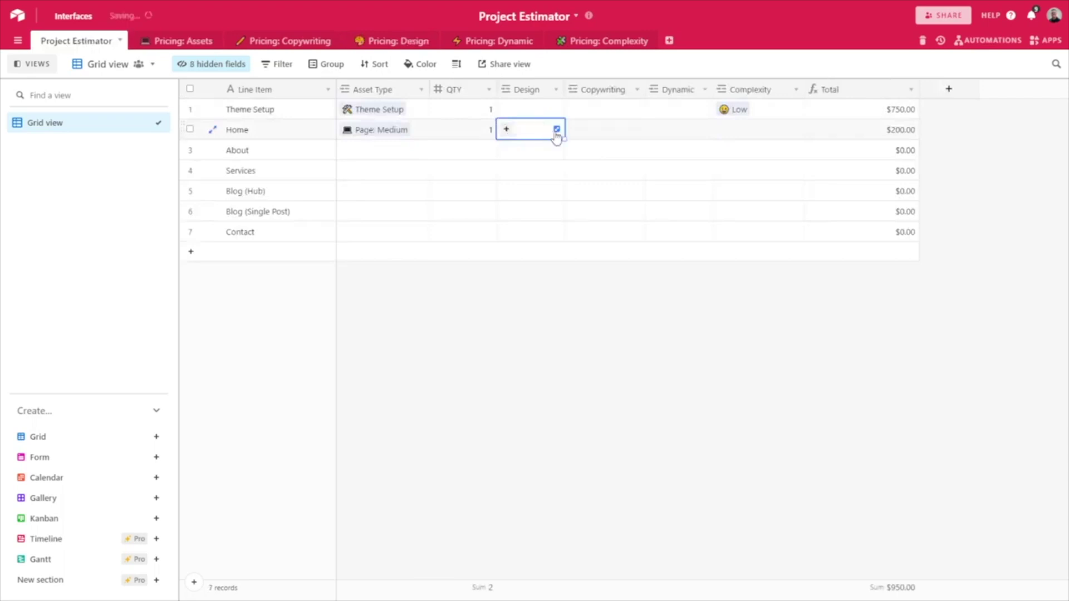
left_click(504, 131)
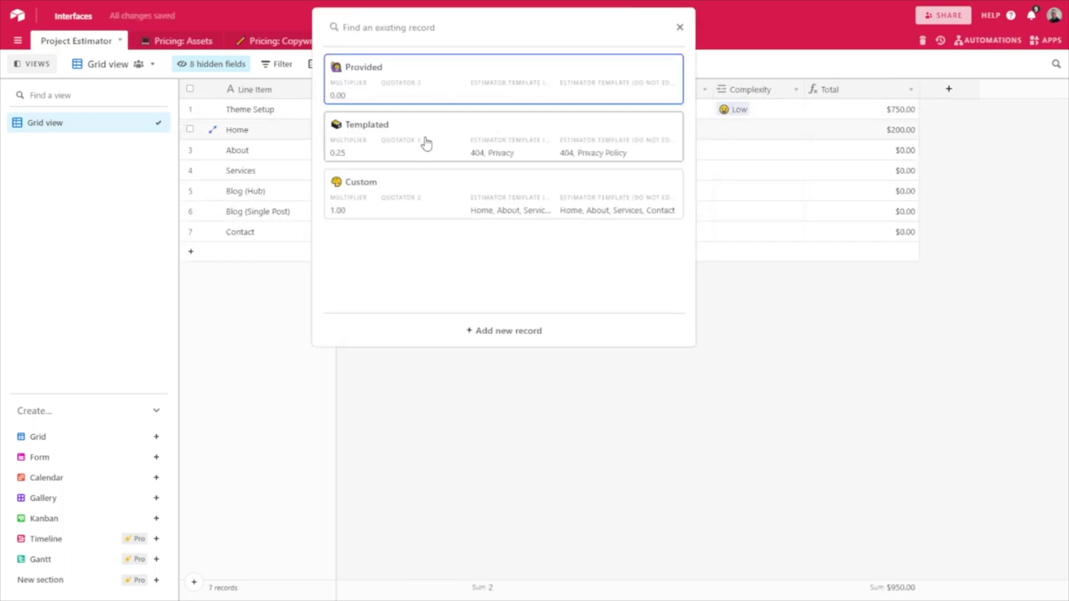
left_click(425, 142)
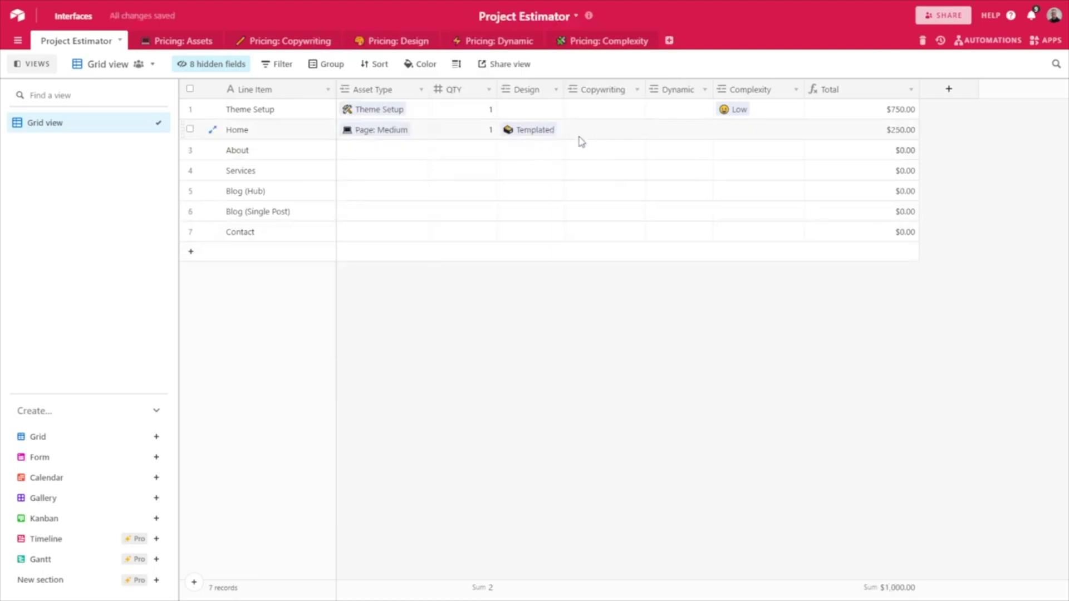
Replace Templated with Custom in Home's Design cell, bringing its total to $400.00
left_click(550, 133)
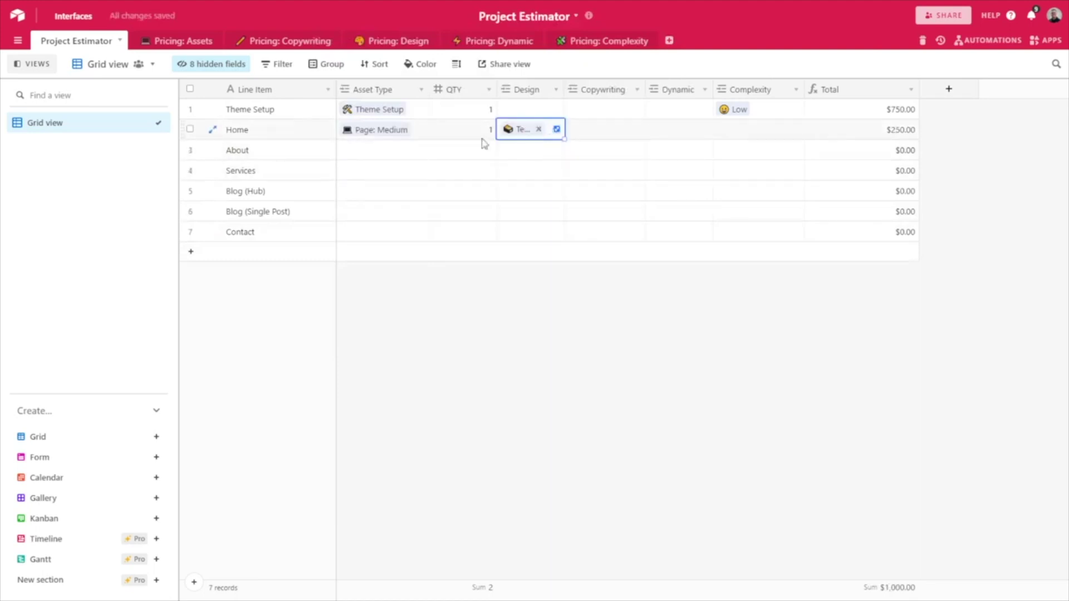
left_click(556, 130)
left_click(506, 129)
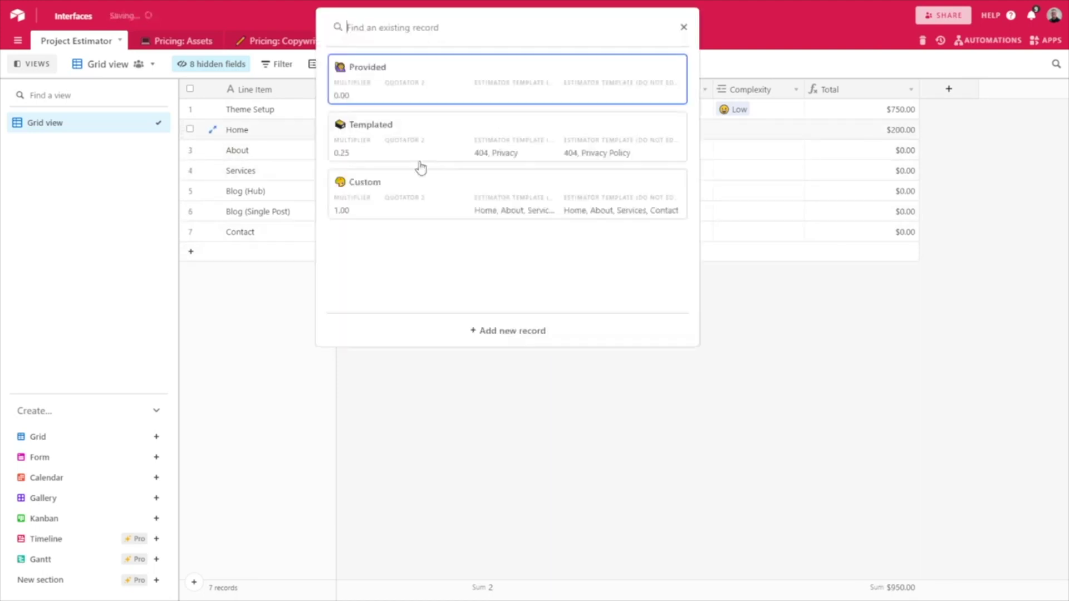
left_click(410, 210)
left_click(486, 286)
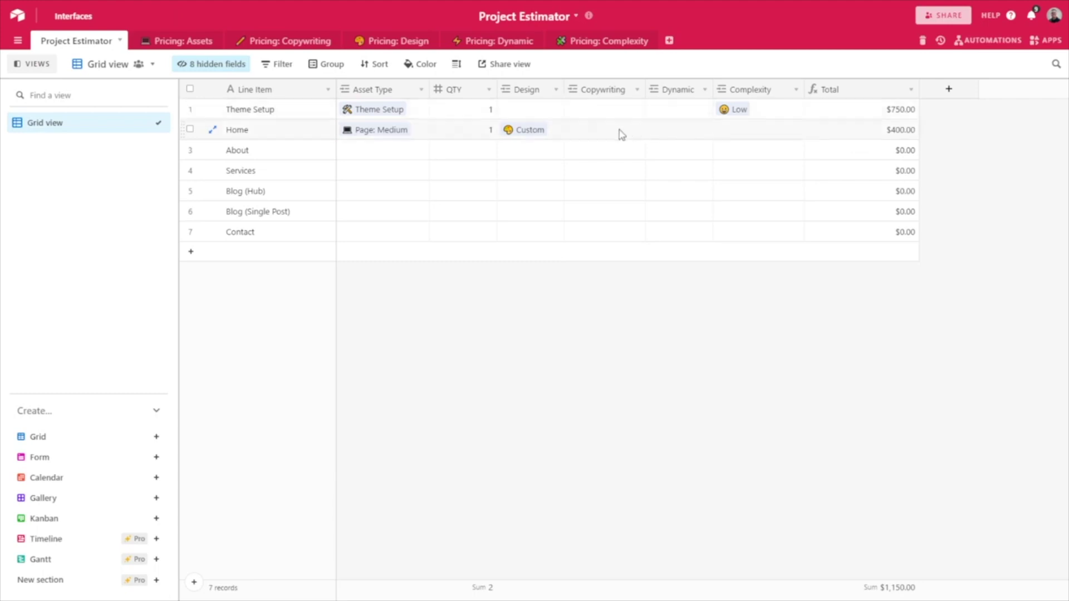
left_click(597, 132)
Try Client Provided and Collaboration for Home's Copywriting, settling on Professional
left_click(573, 130)
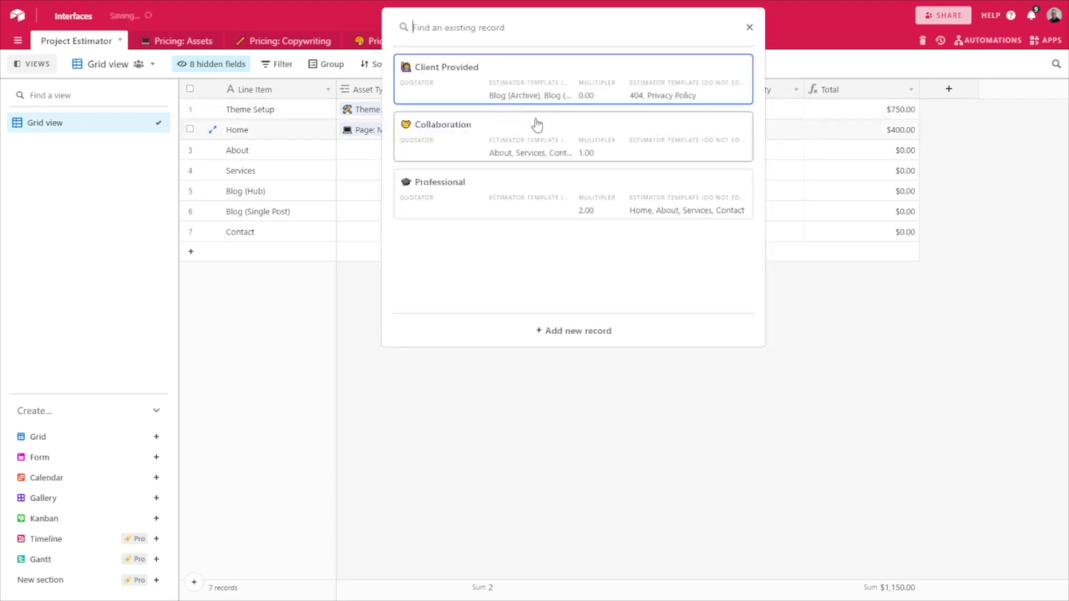
left_click(534, 95)
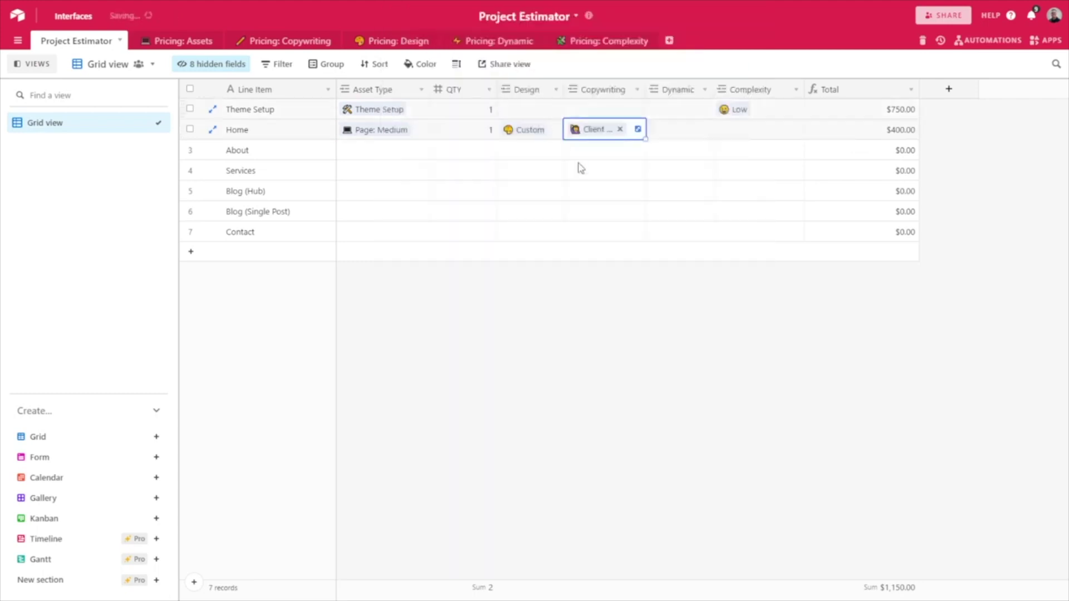
left_click(620, 130)
left_click(573, 130)
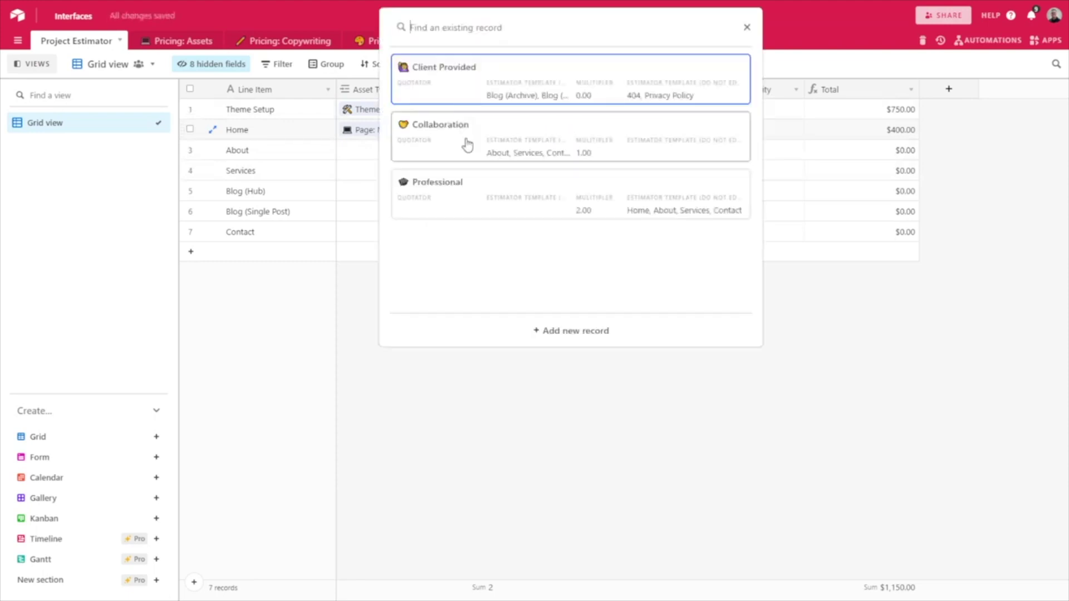
left_click(468, 144)
left_click(727, 340)
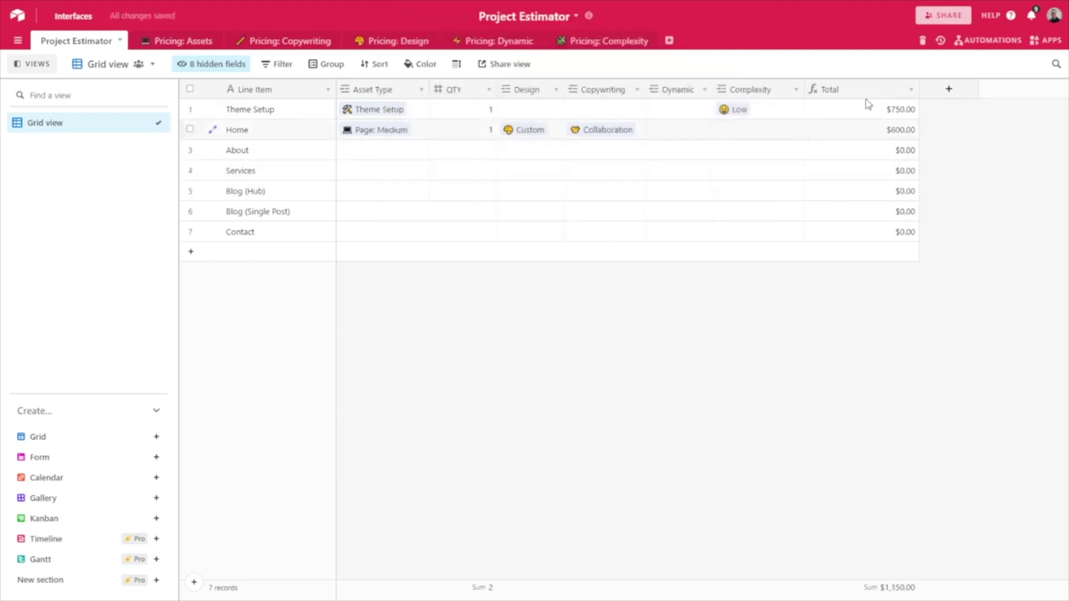
left_click(621, 135)
left_click(620, 130)
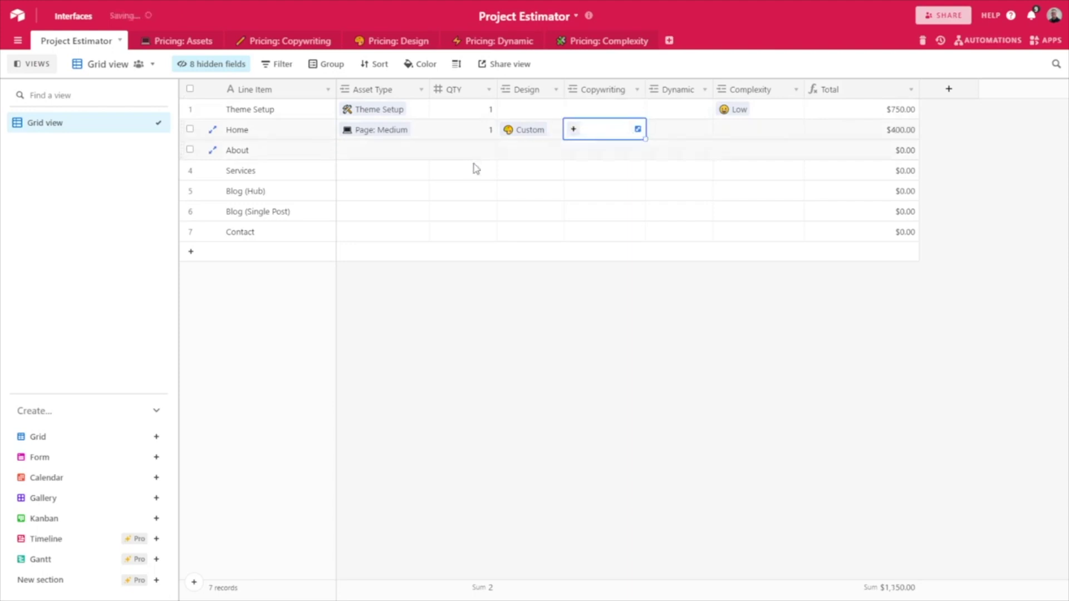
left_click(574, 130)
left_click(501, 206)
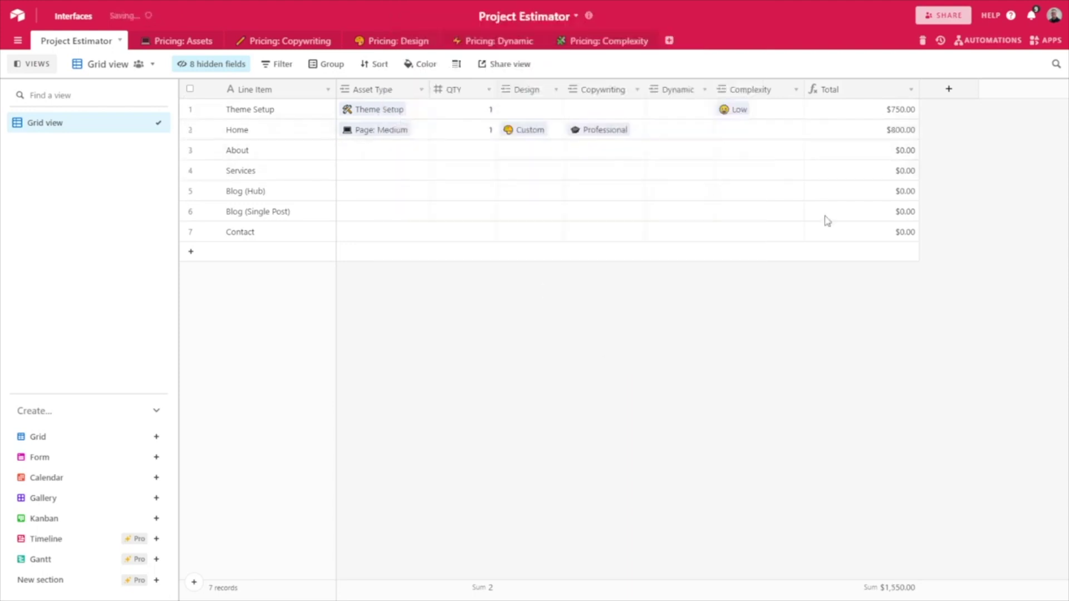
Try No and Standard for Home's Dynamic, settling on Custom for an $880.00 total
left_click(670, 137)
left_click(653, 130)
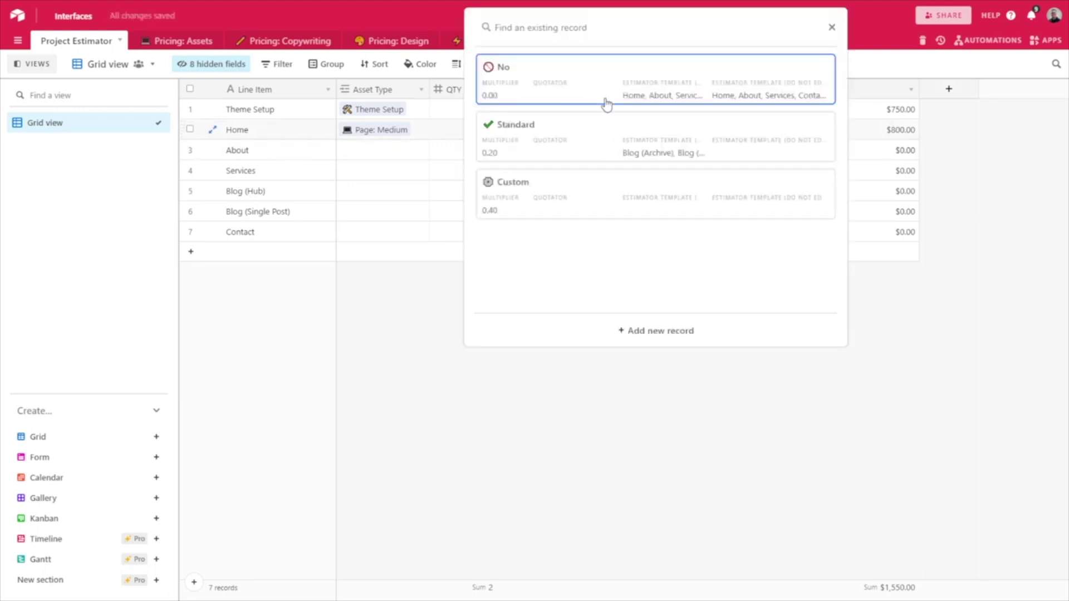
left_click(604, 100)
left_click(680, 135)
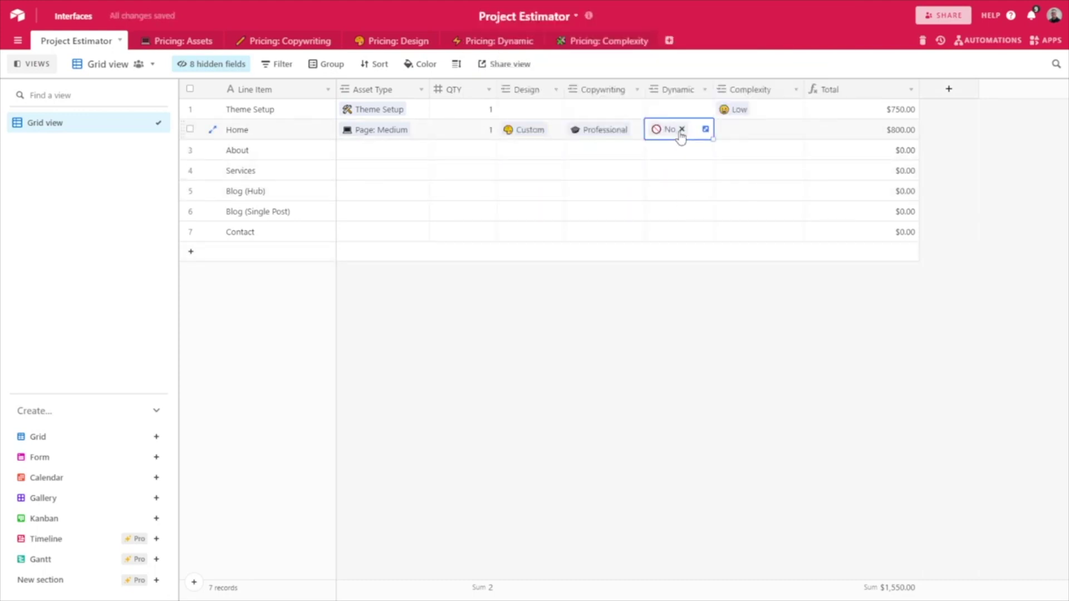
left_click(681, 129)
left_click(654, 129)
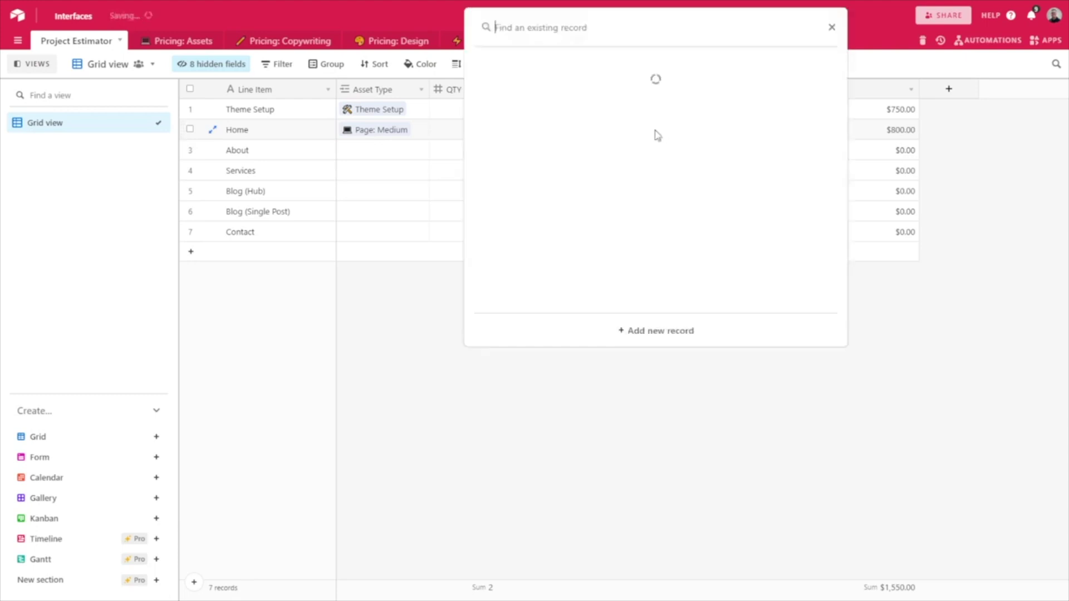
left_click(571, 123)
left_click(671, 339)
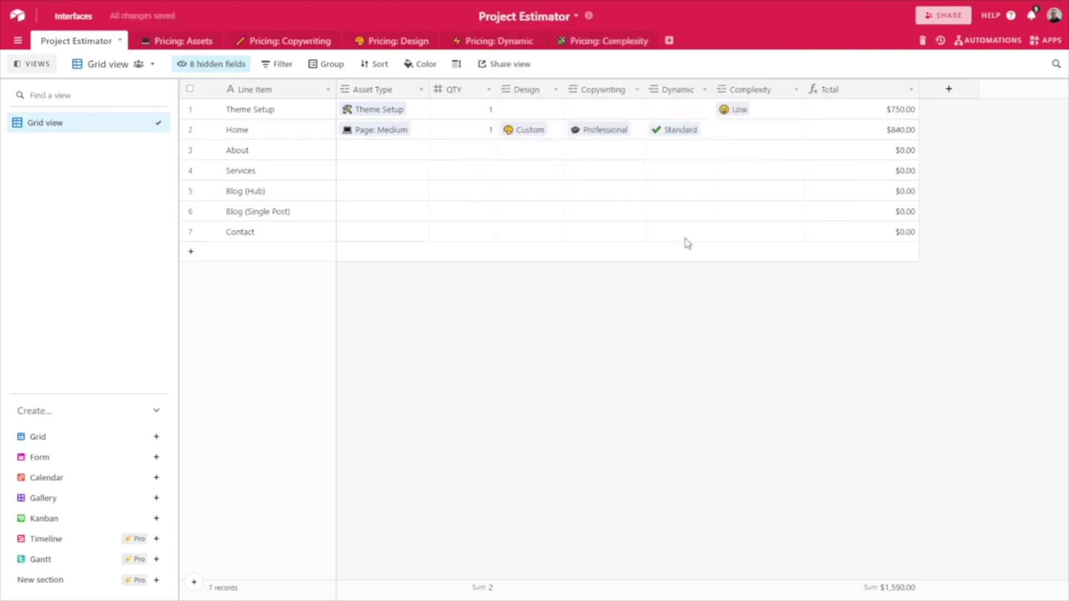
left_click(697, 135)
left_click(689, 130)
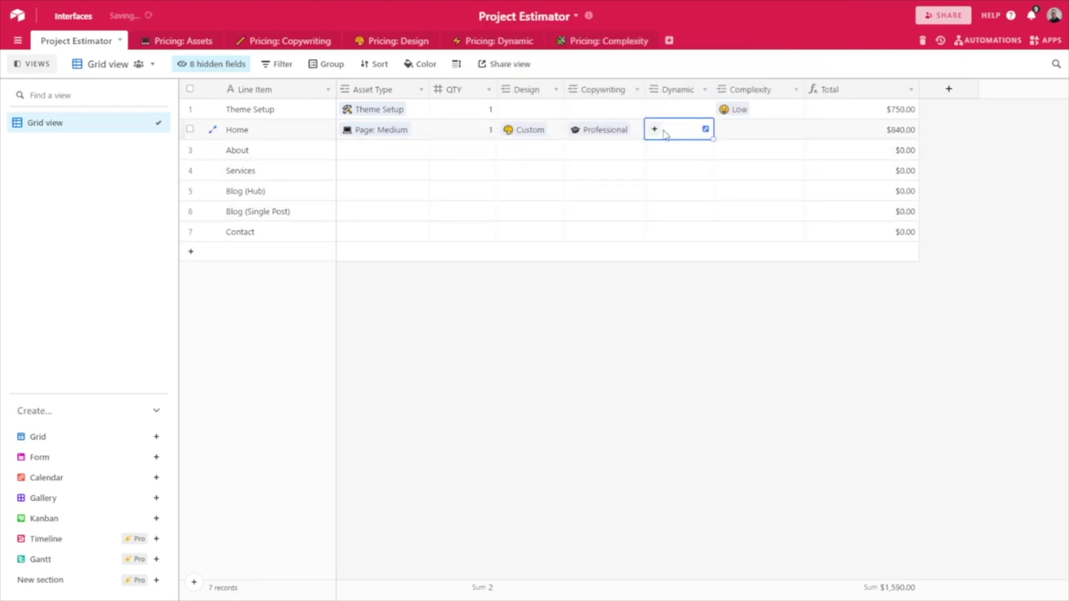
left_click(654, 130)
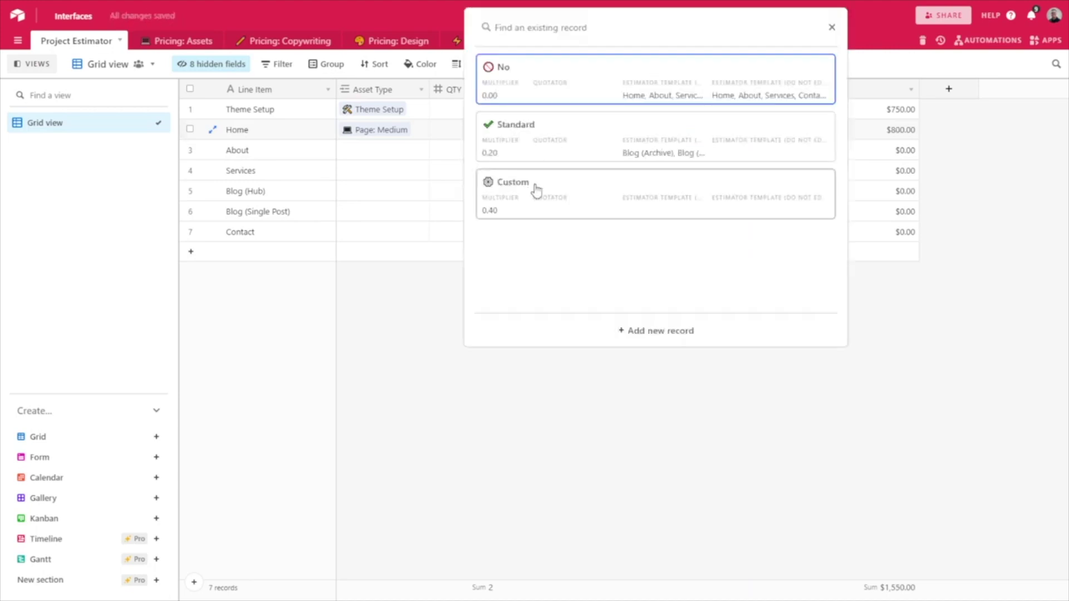
left_click(534, 188)
left_click(767, 349)
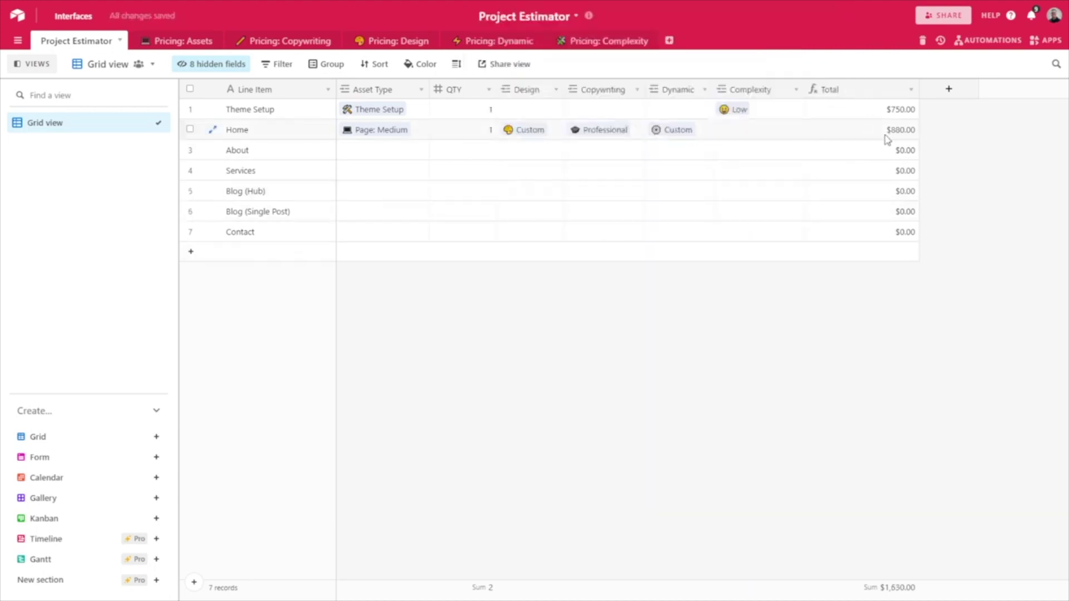
Link Low complexity to the Home row and inspect the Low record's details
left_click(749, 131)
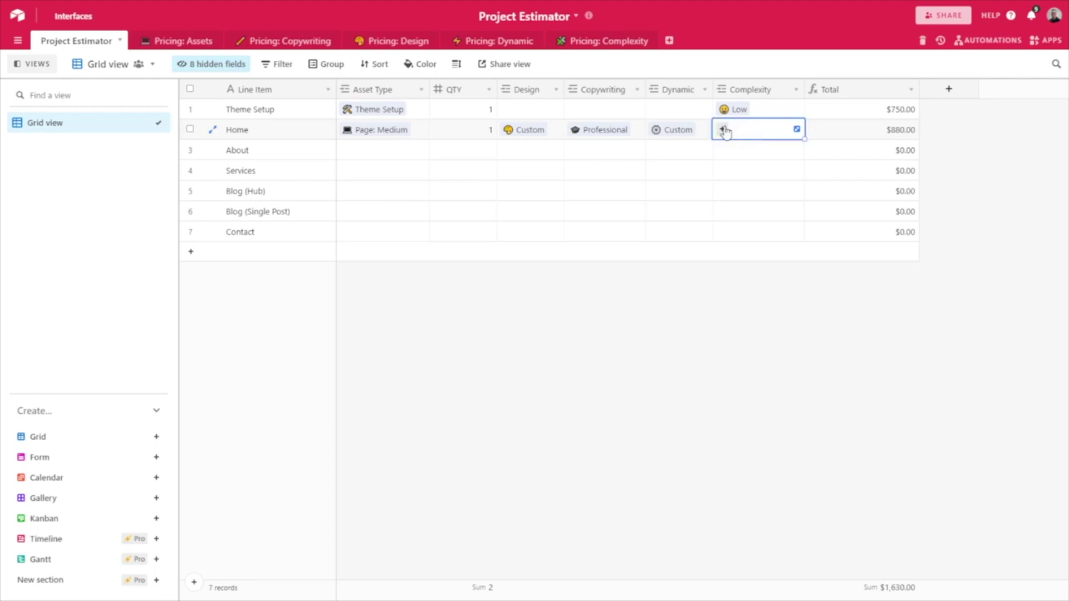
left_click(723, 131)
left_click(687, 91)
left_click(730, 292)
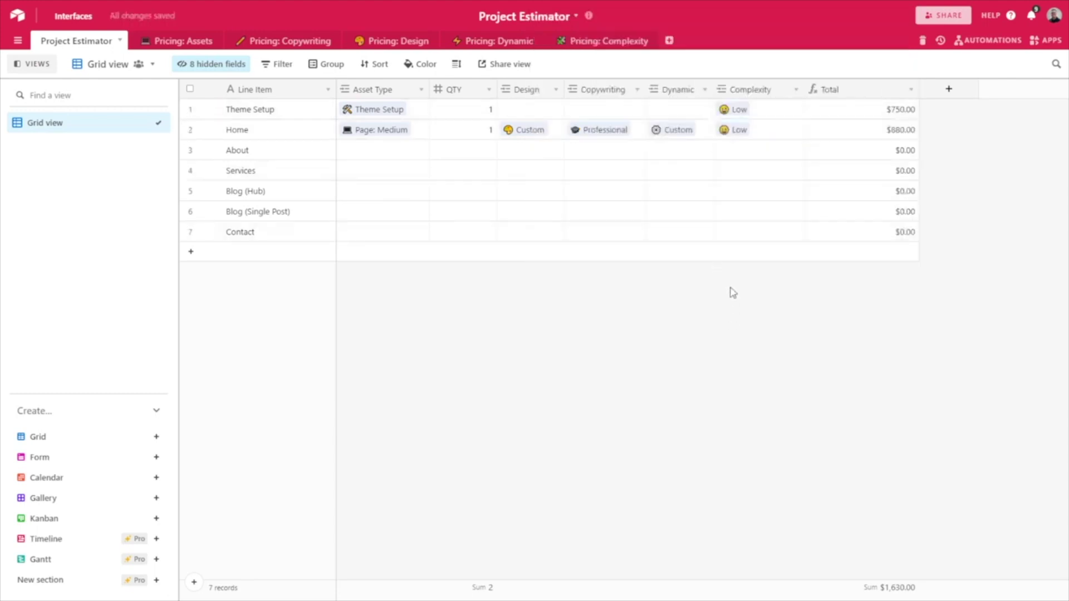
left_click(742, 135)
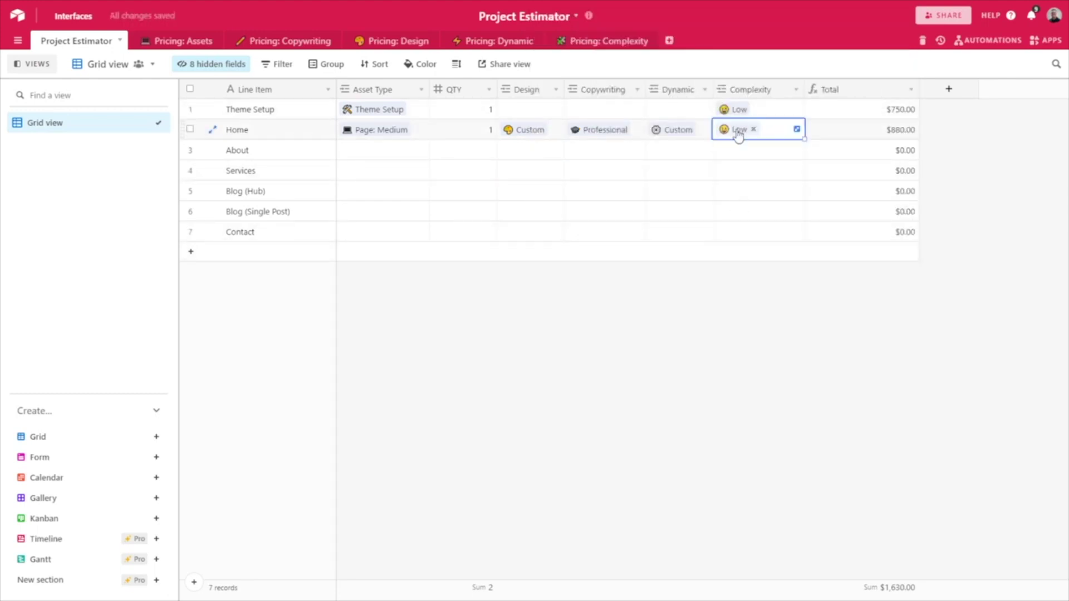
left_click(756, 136)
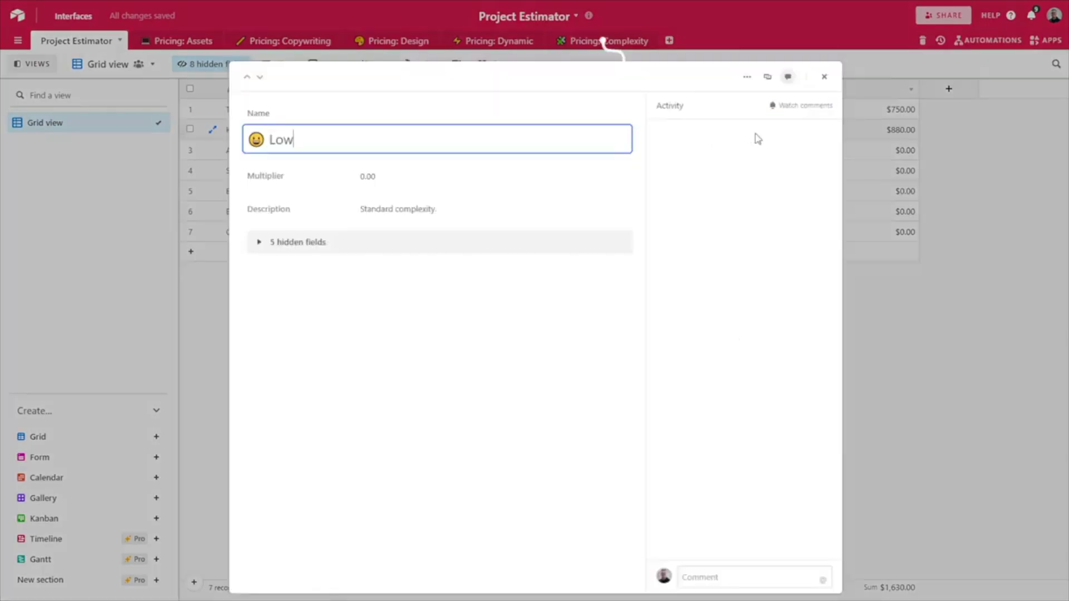
left_click(825, 75)
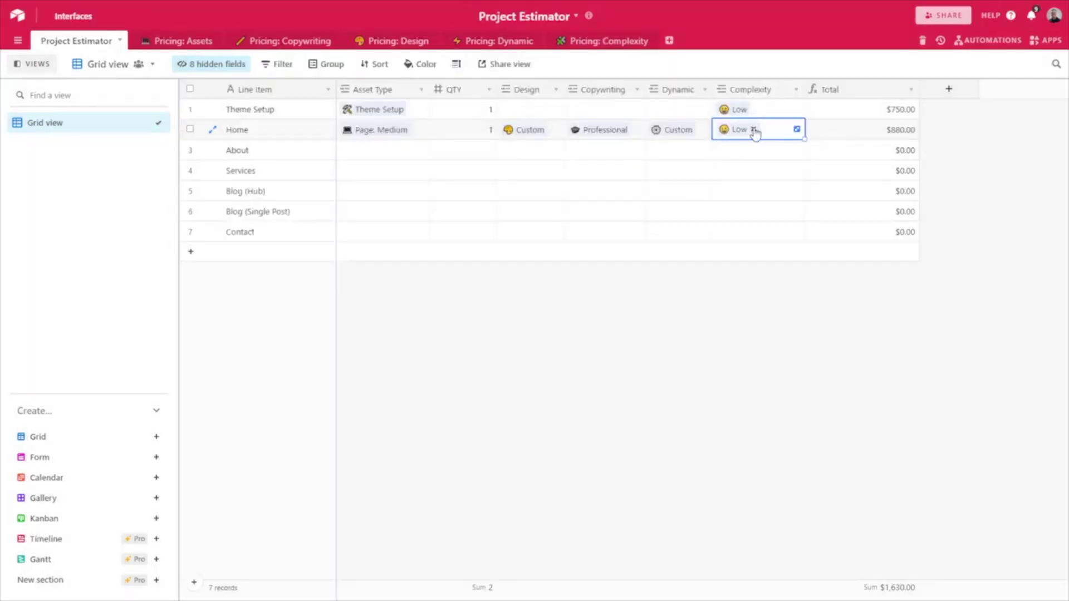
Replace Low with Medium, then Extreme complexity, raising Home's total to $2,420.00
left_click(753, 129)
left_click(722, 131)
left_click(614, 136)
left_click(759, 134)
left_click(769, 130)
left_click(722, 130)
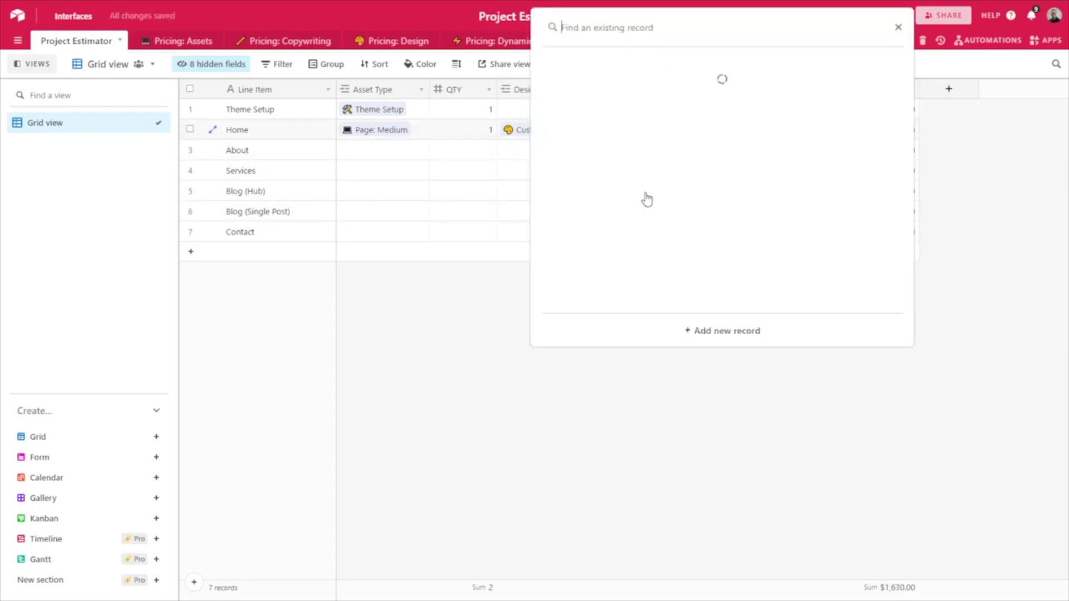
left_click(638, 259)
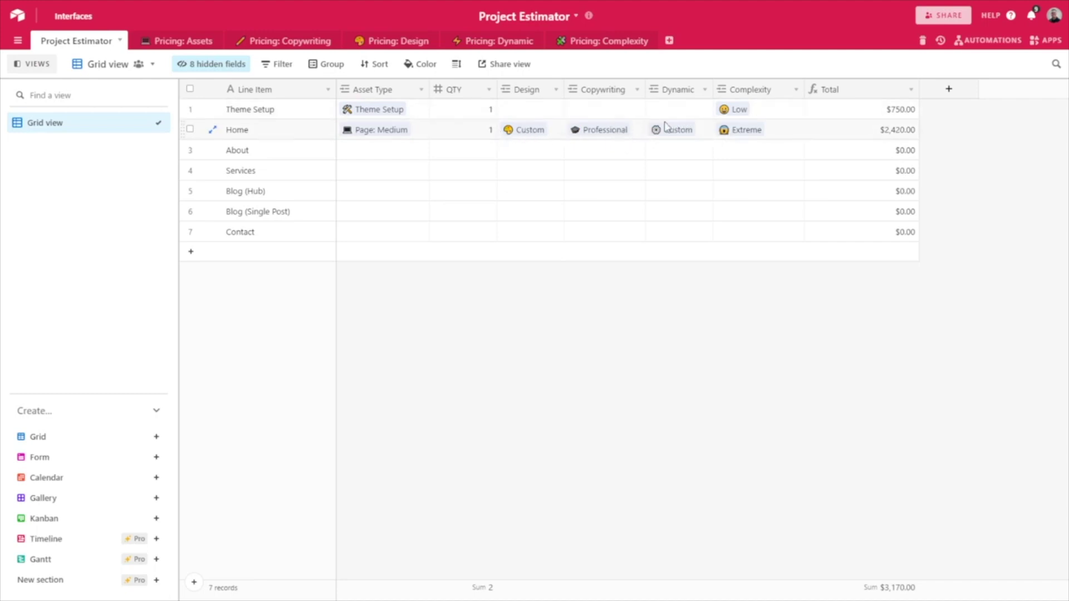
left_click(740, 165)
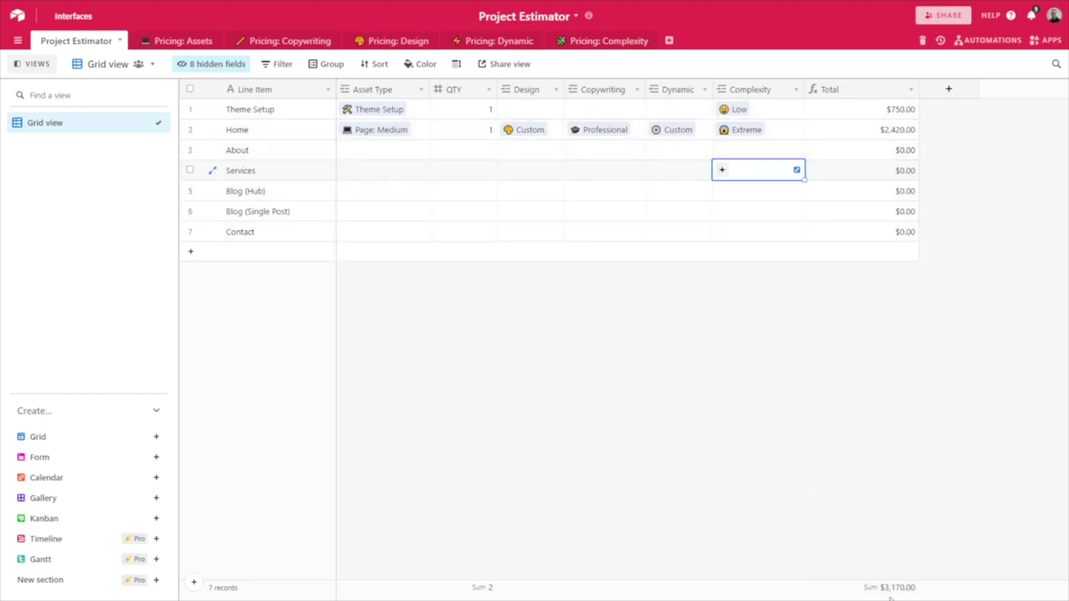
left_click(625, 338)
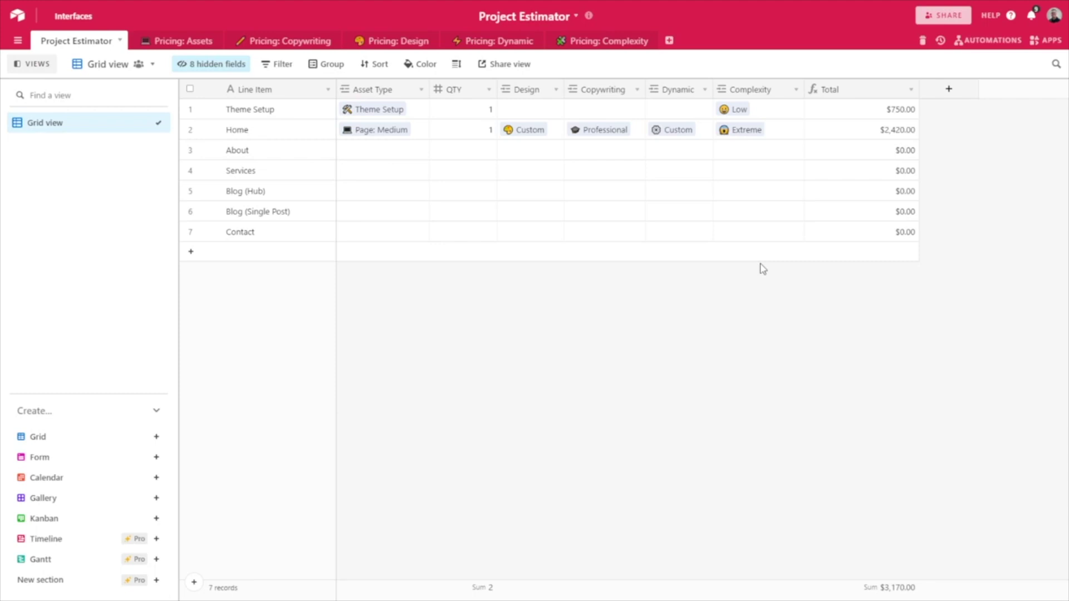
left_click(191, 45)
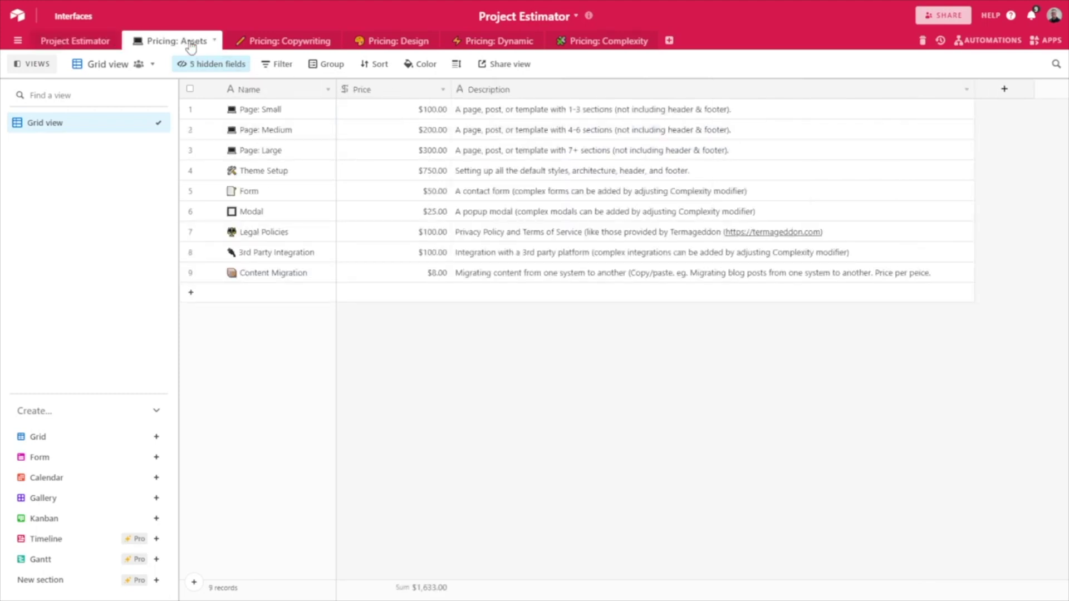